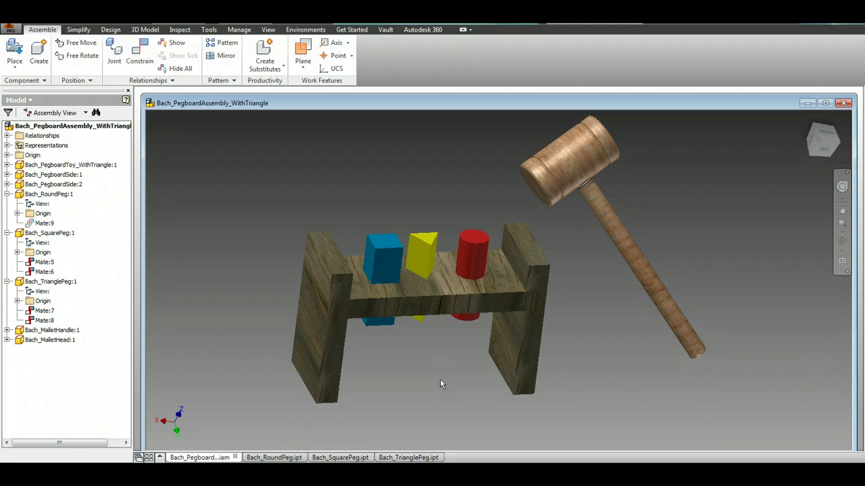
- Select the mallet handle, triangle peg and square peg in the assembly
click(626, 249)
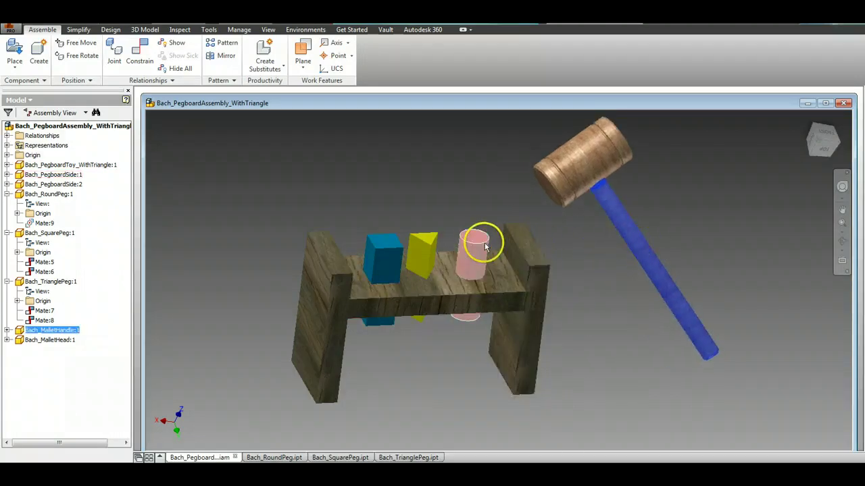
click(423, 245)
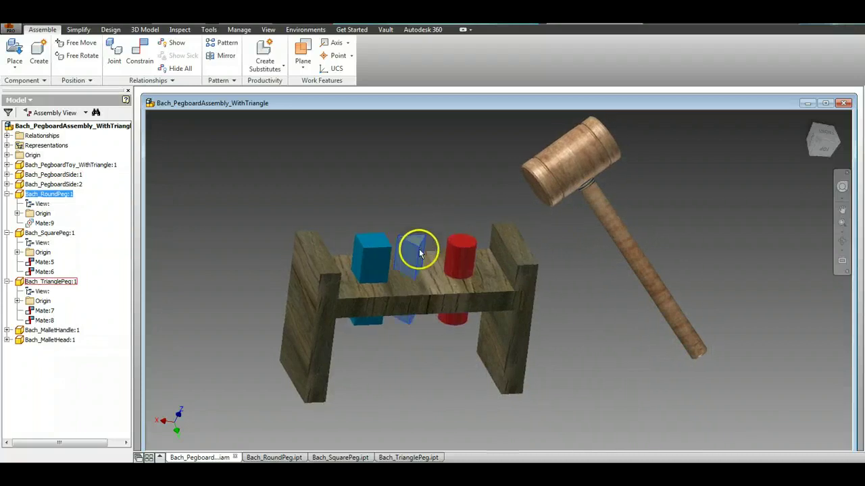
click(368, 256)
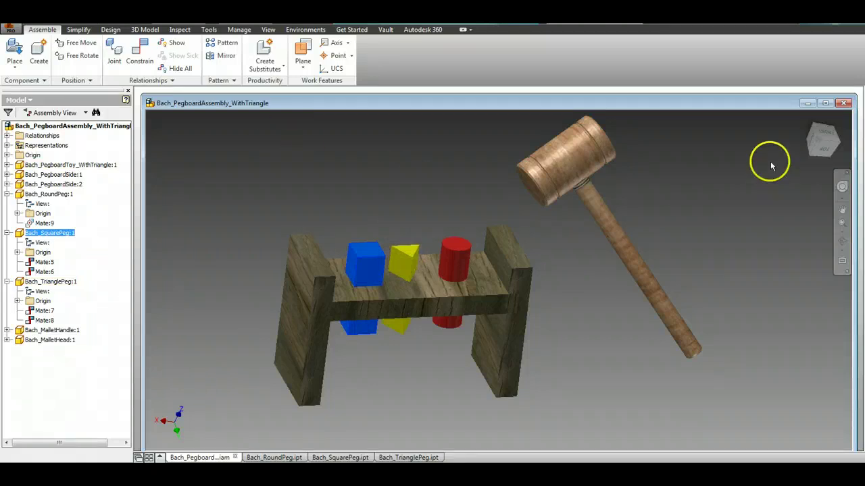
- Minimize the assembly, show the Bach_RoundPeg.ipt part, and open the application menu
click(807, 103)
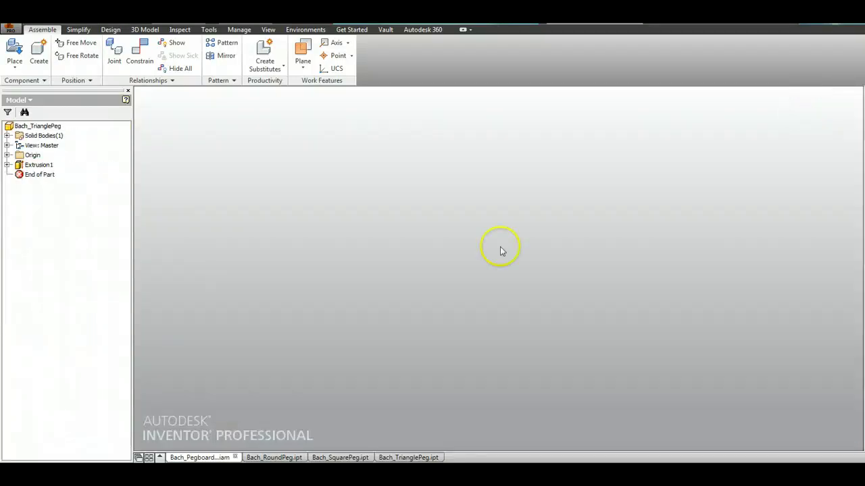
click(254, 461)
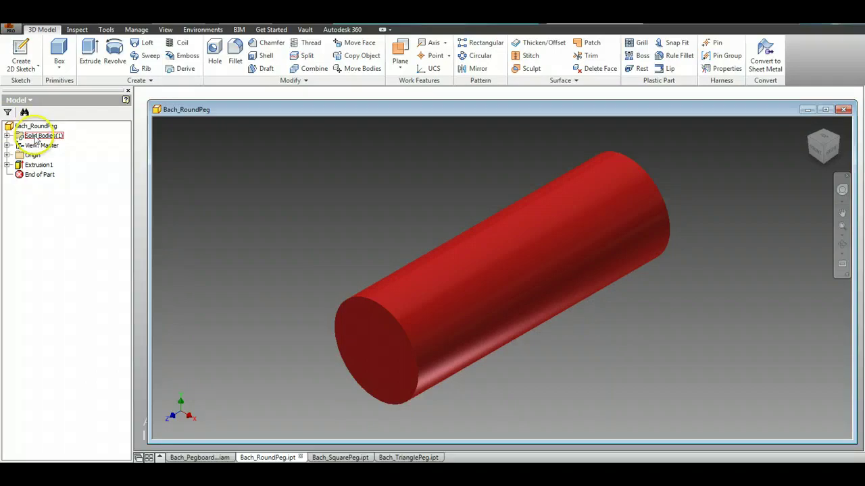
click(10, 28)
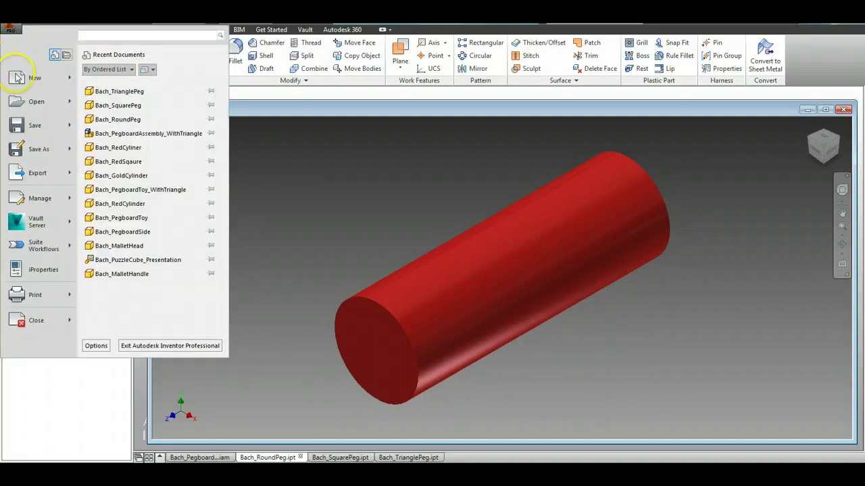
- Create a new part and start a 2D sketch on the XY front plane
mouse_move(16, 78)
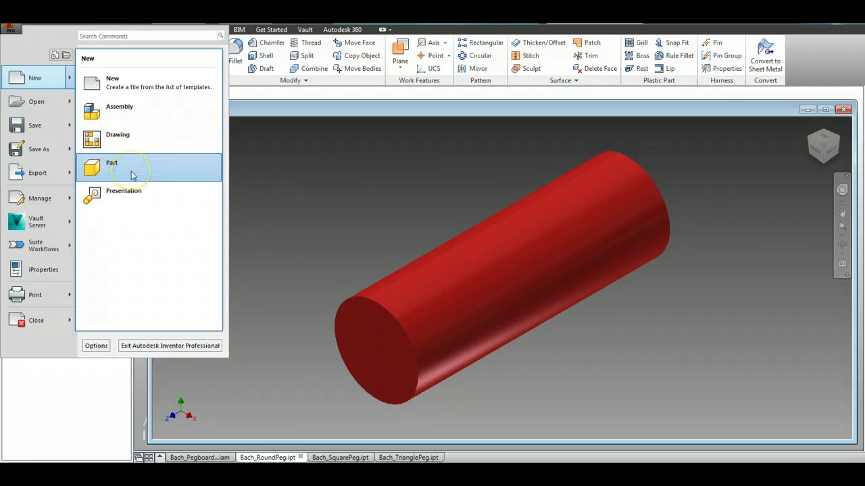
click(133, 174)
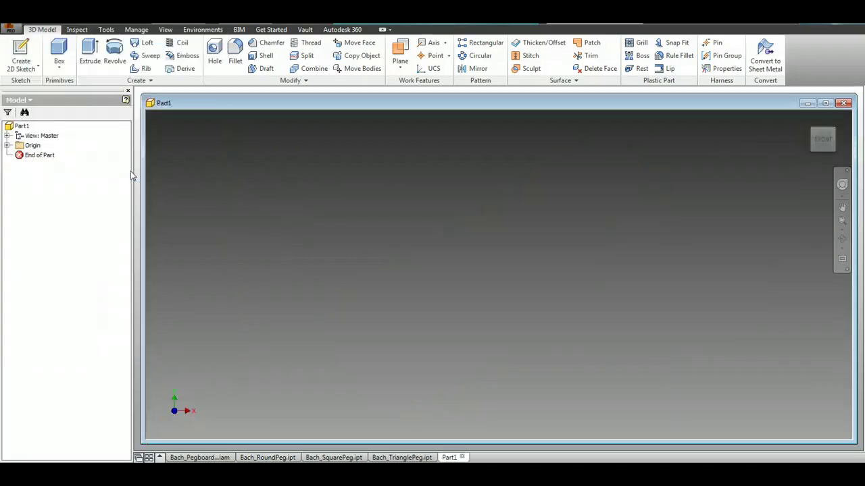
click(20, 52)
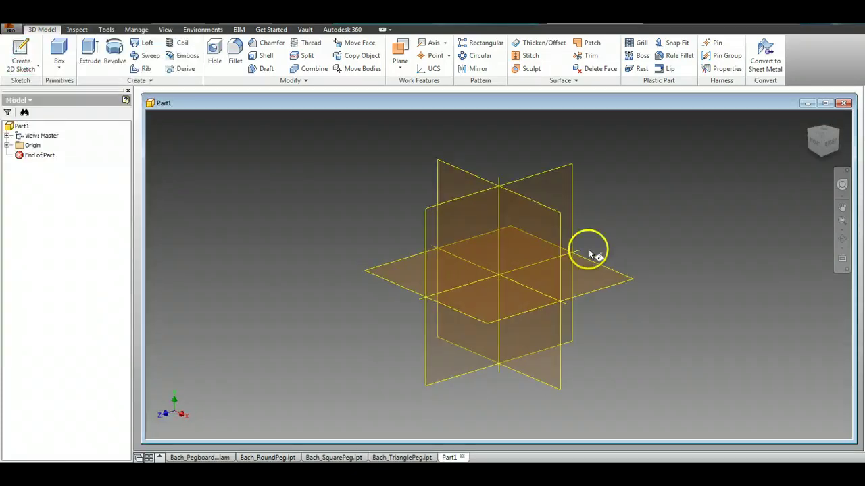
click(550, 244)
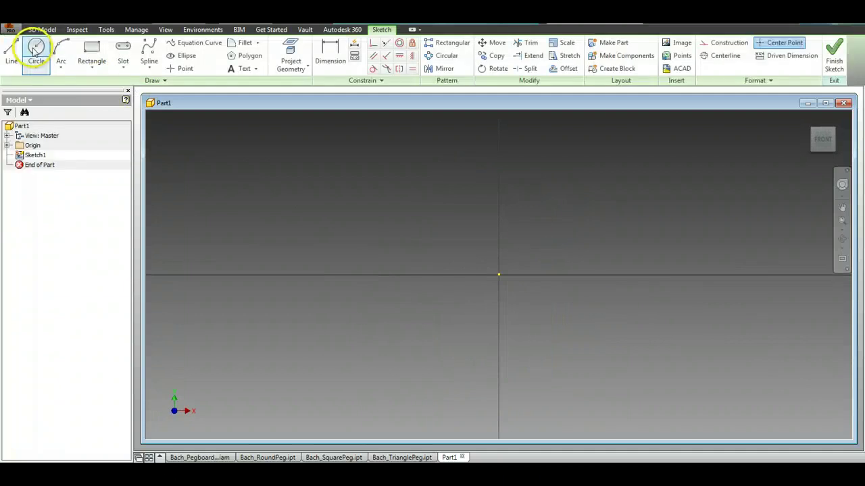
- Draw a 1-inch diameter center-point circle at the origin and finish the sketch
click(36, 46)
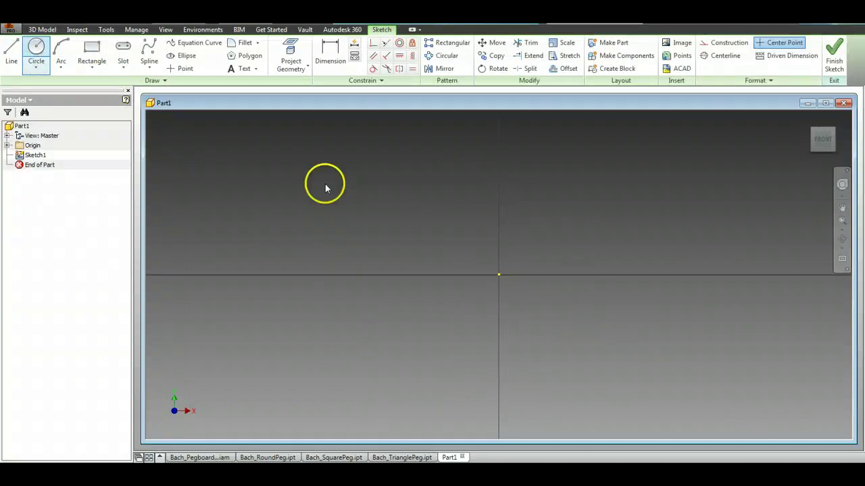
click(500, 275)
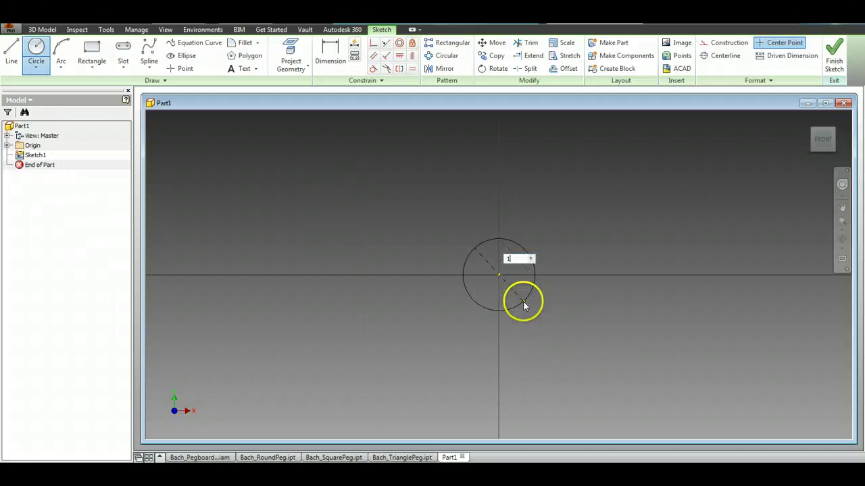
text(1)
key(Return)
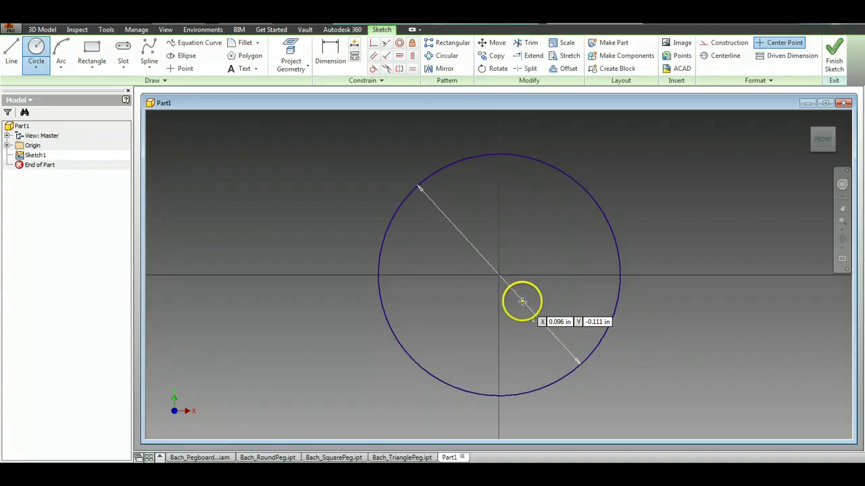
click(835, 51)
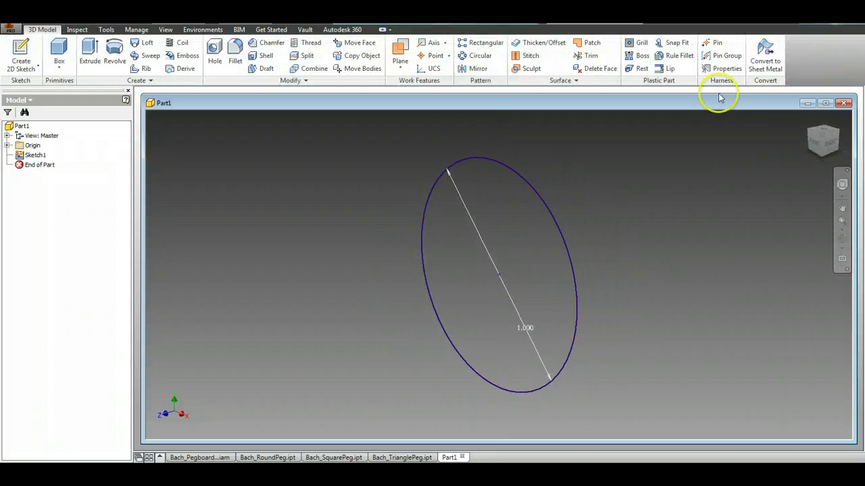
- Extrude the circle 3 in into a solid cylinder
click(89, 51)
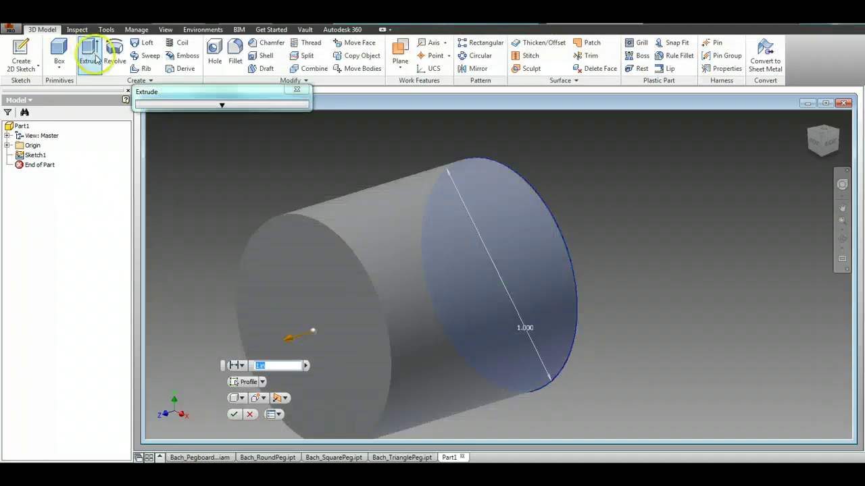
text(3)
key(Return)
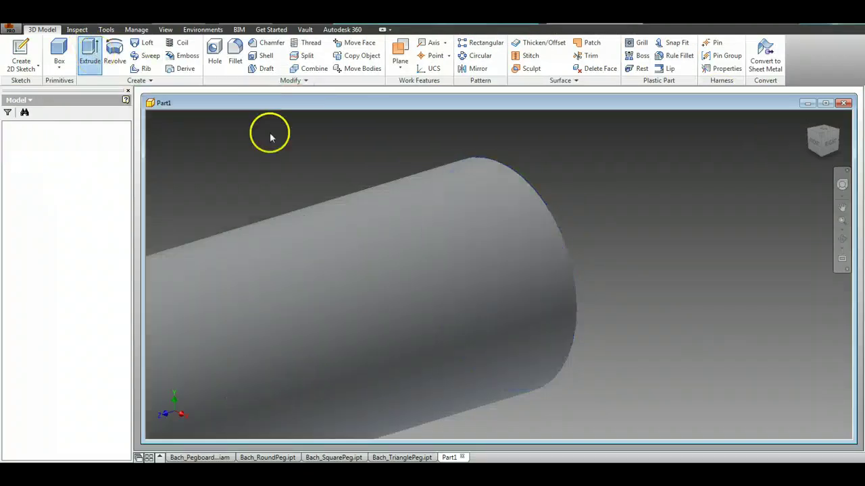
scroll(300, 149, down, 3)
middle_drag(344, 279, 500, 329)
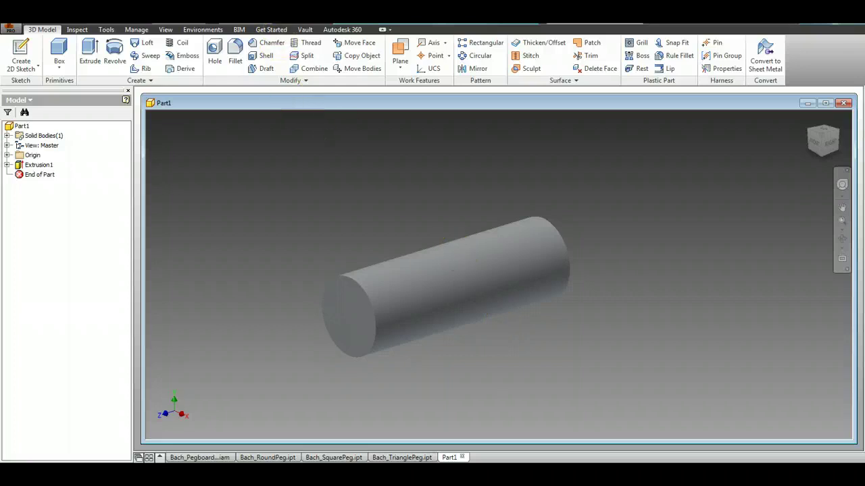
- Give the cylinder the Light Red appearance
click(270, 14)
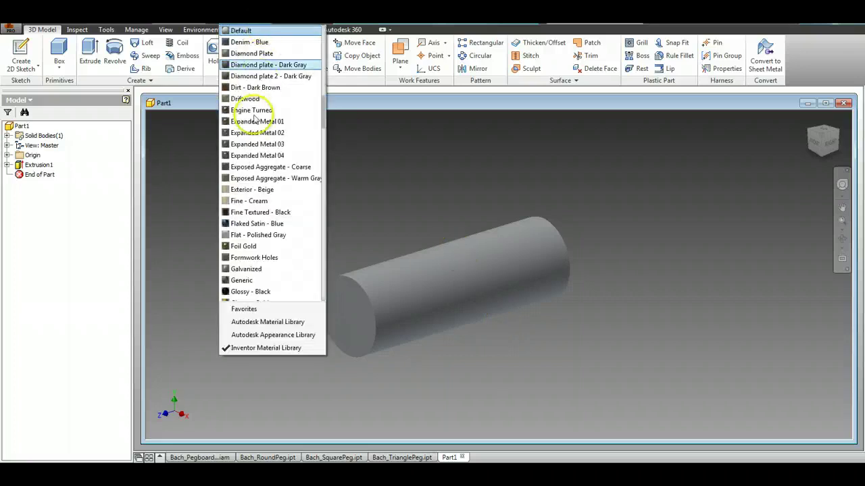
scroll(267, 143, down, 4)
scroll(267, 144, down, 7)
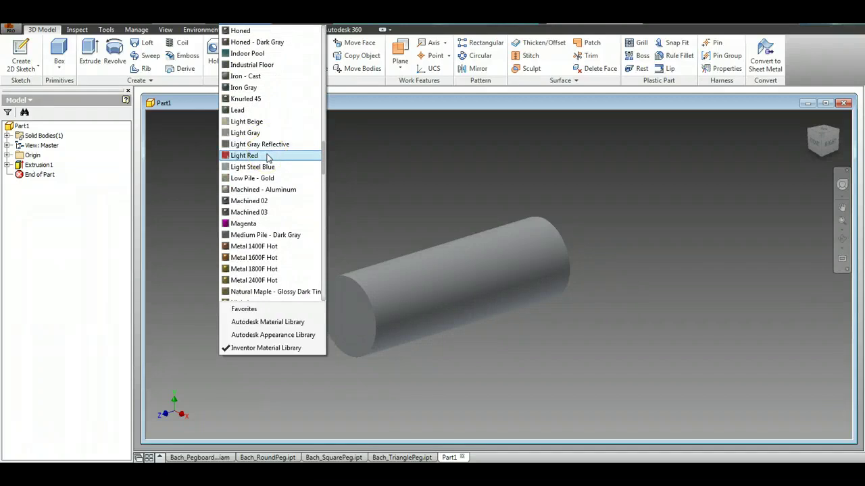
click(268, 156)
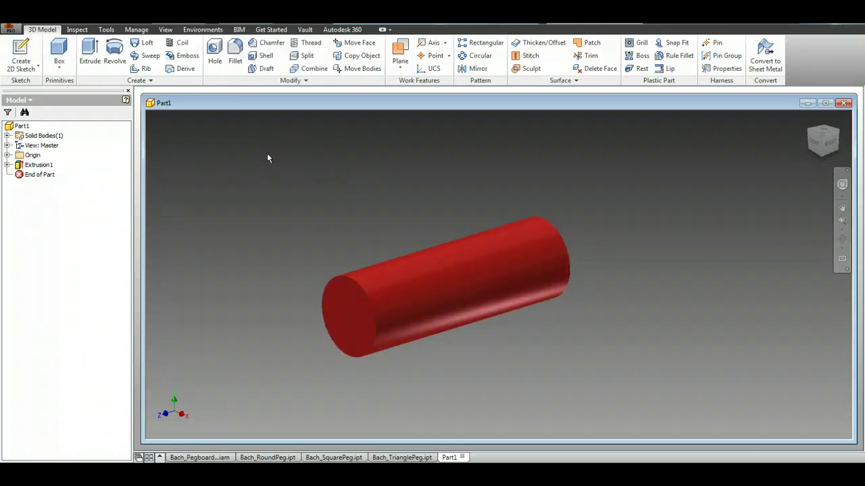
- Save the part as Bach_RedCylinder.ipt in the PegBoardToy folder
click(12, 29)
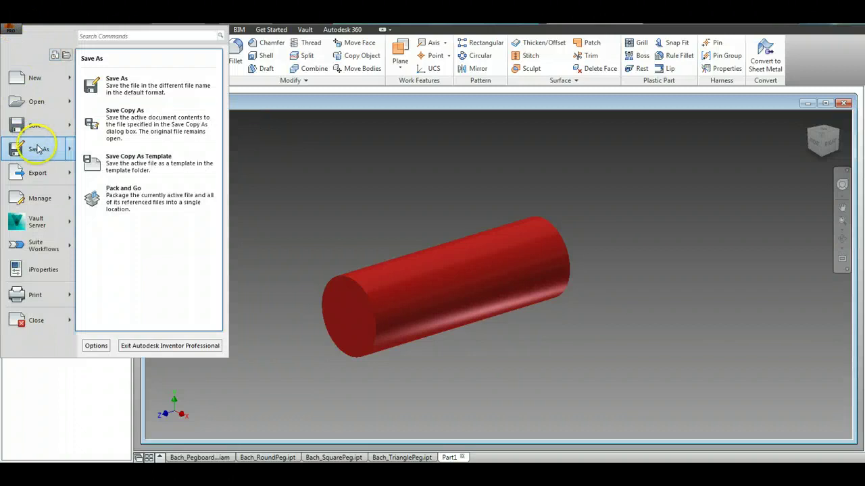
click(39, 149)
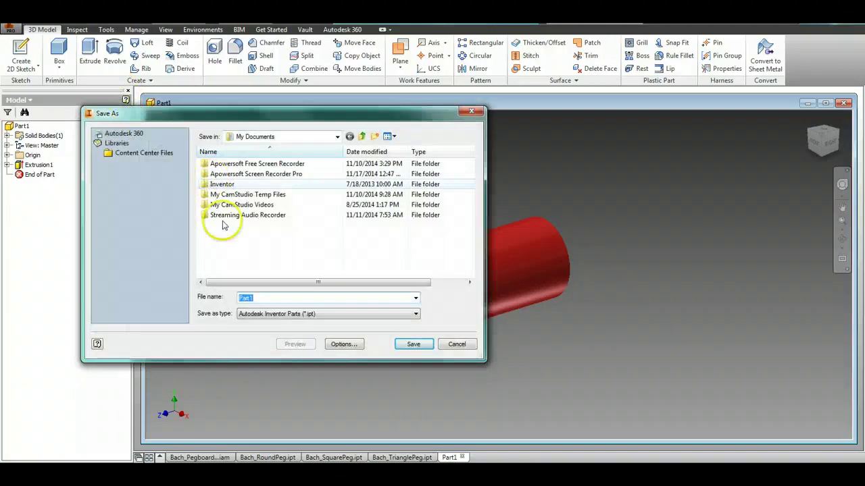
click(338, 137)
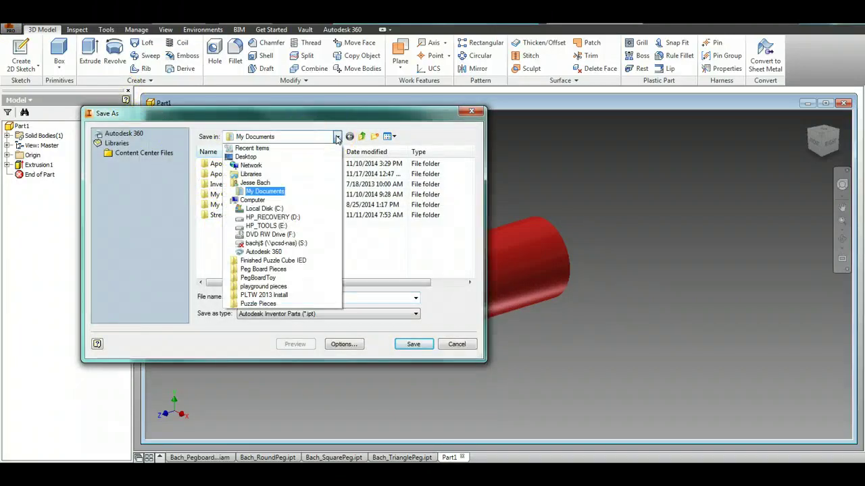
click(292, 278)
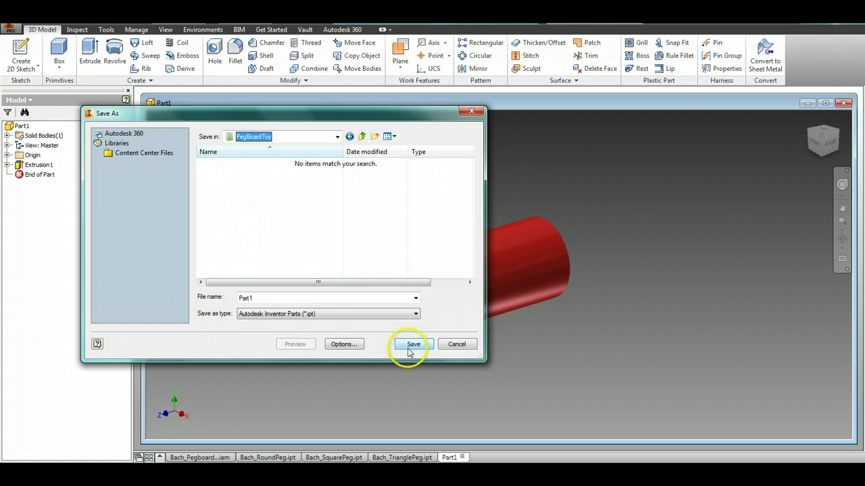
double_click(277, 297)
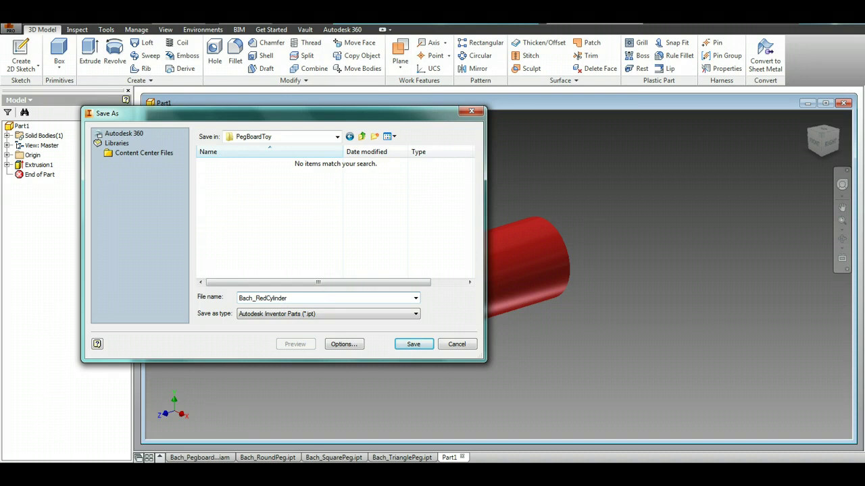
click(405, 345)
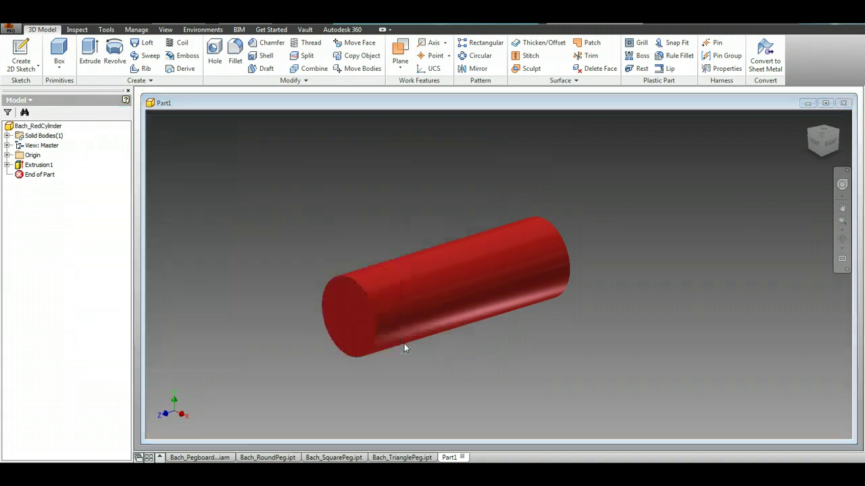
- Close the red cylinder and round peg parts, and minimize the triangle peg window
click(845, 103)
click(844, 110)
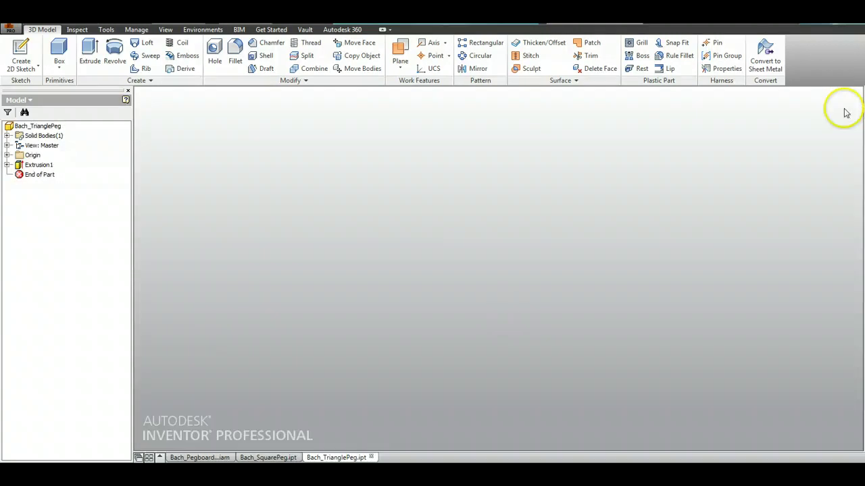
click(333, 455)
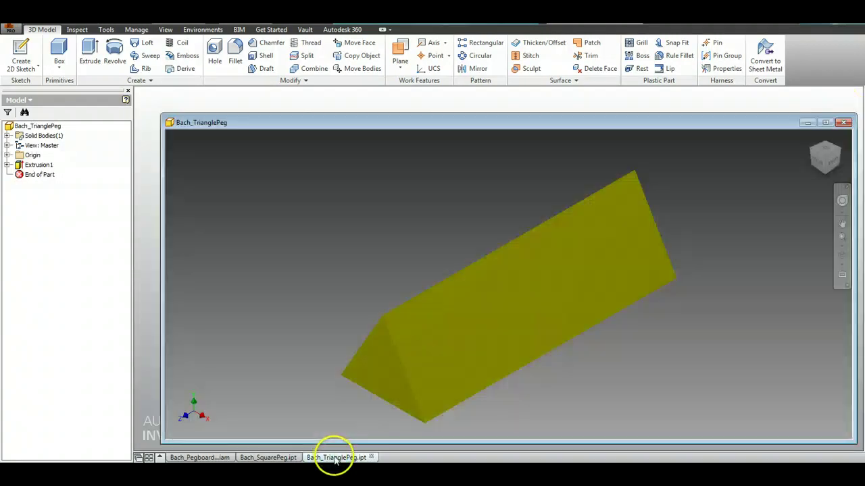
click(806, 123)
- Minimize the square peg window to return to the assembly, then open the application menu
click(285, 456)
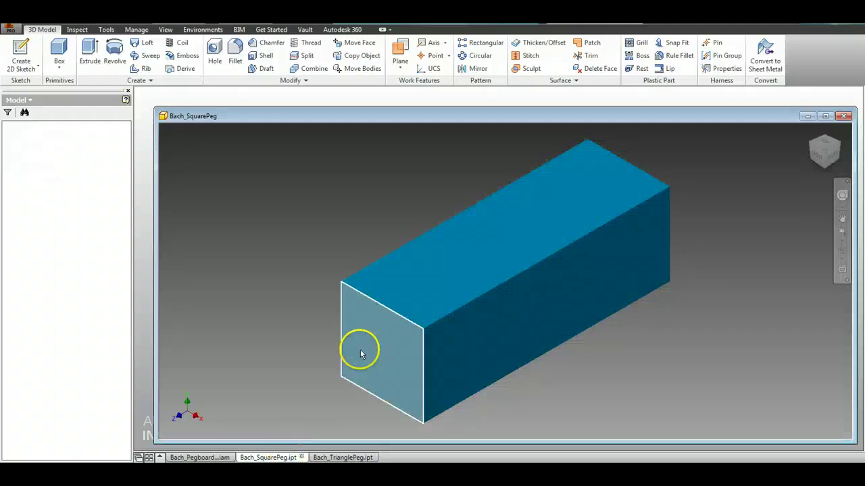
click(806, 115)
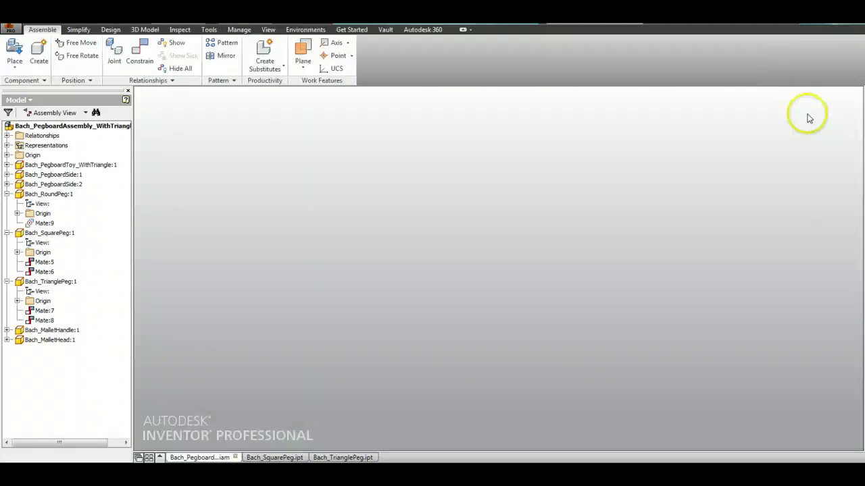
click(11, 29)
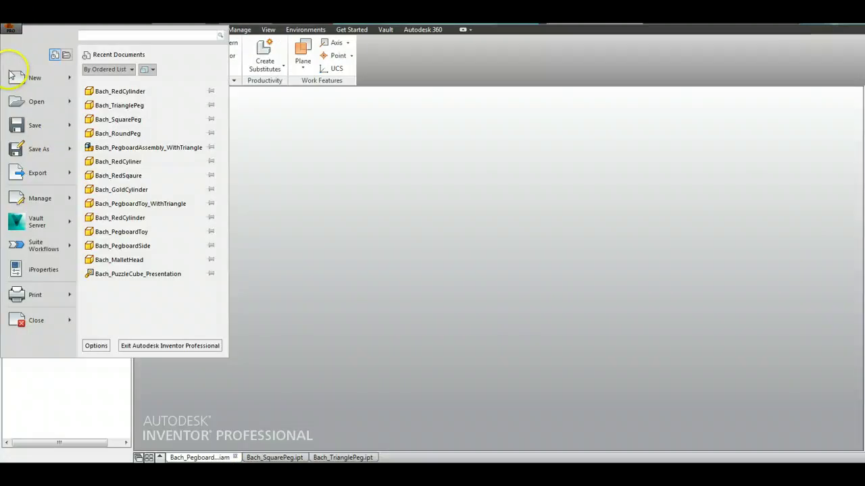
- Create a new part and begin a 2D sketch on an origin plane
mouse_move(13, 77)
click(102, 164)
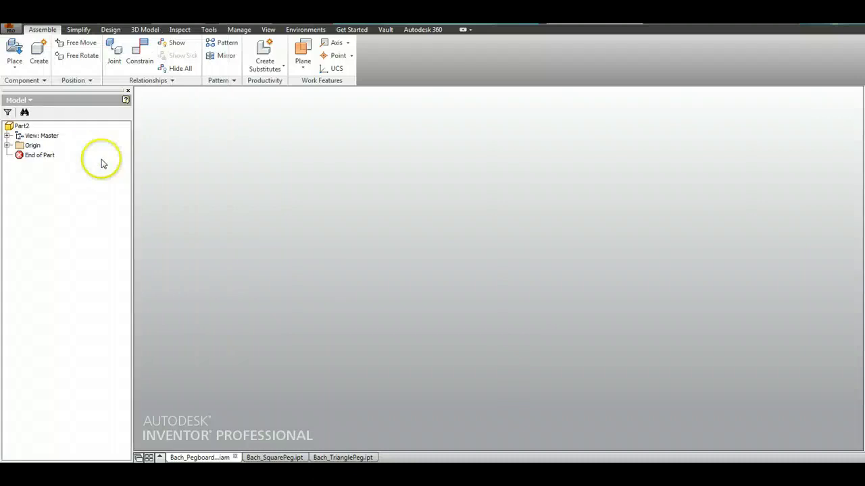
click(21, 46)
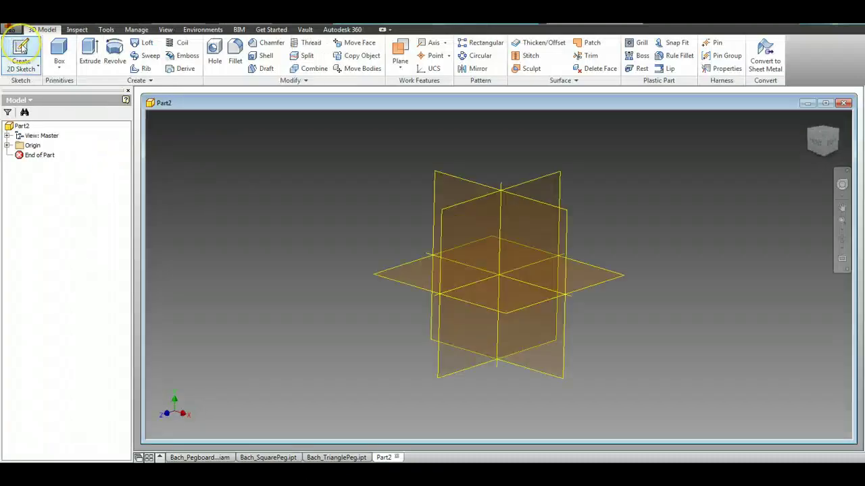
click(534, 216)
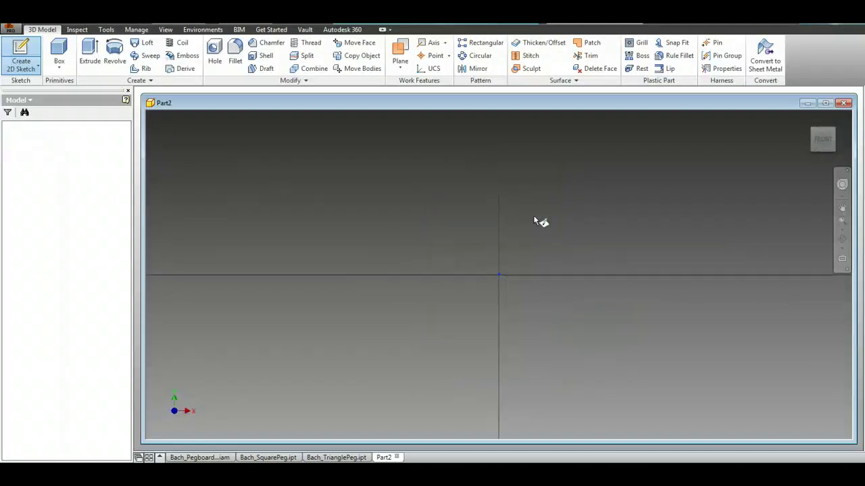
- Draw a 1 in by 1 in square from the origin and finish the sketch
click(92, 48)
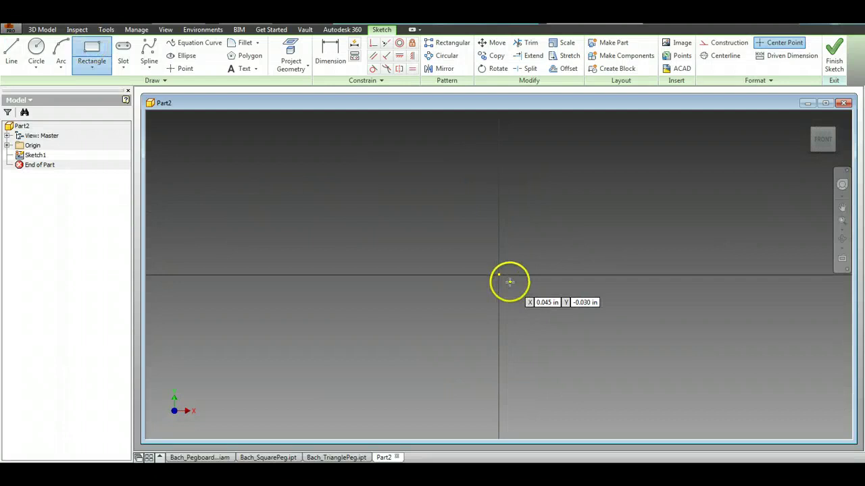
click(498, 274)
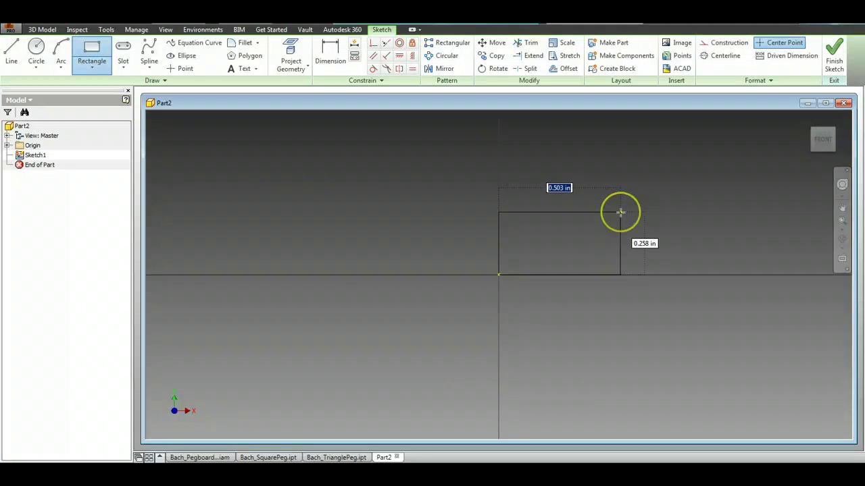
key(Tab)
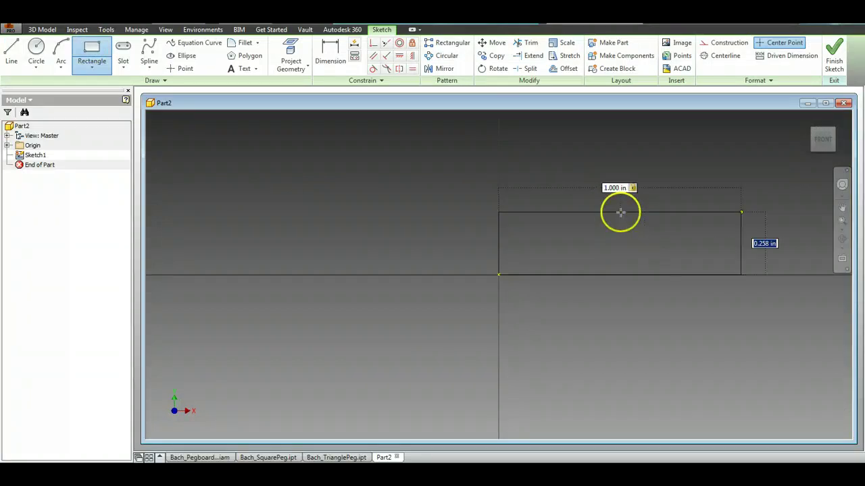
text(1)
key(Return)
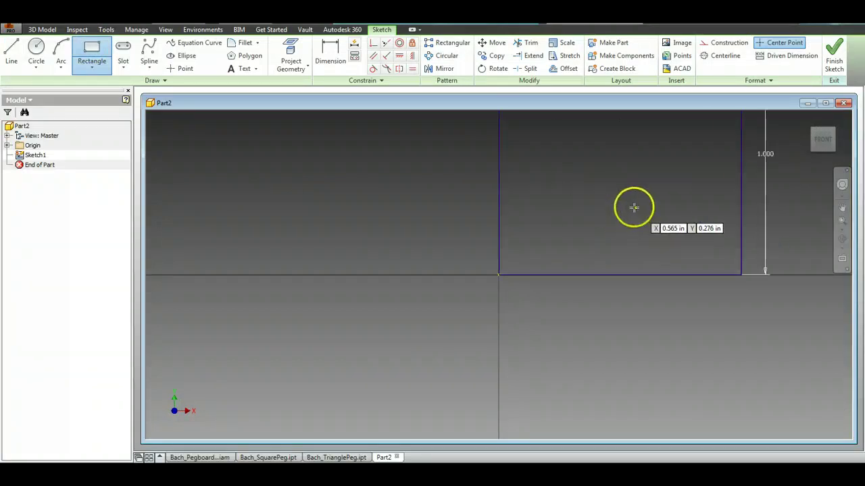
scroll(633, 207, down, 2)
middle_drag(617, 230, 565, 299)
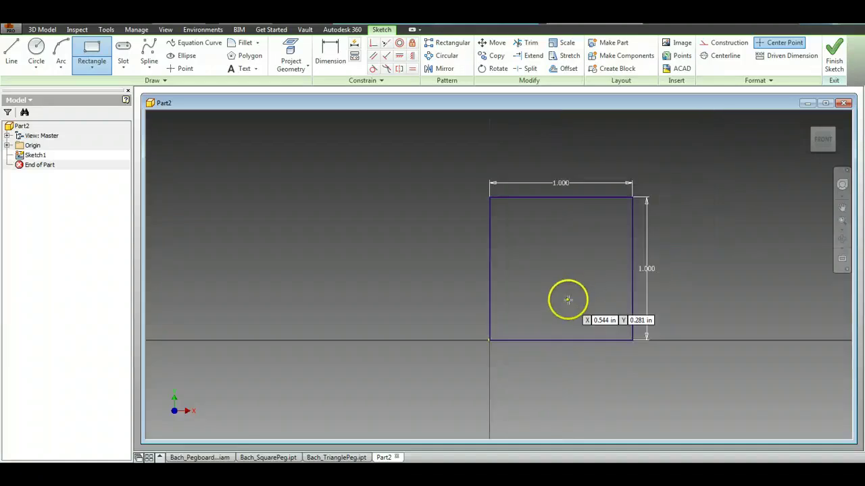
click(832, 58)
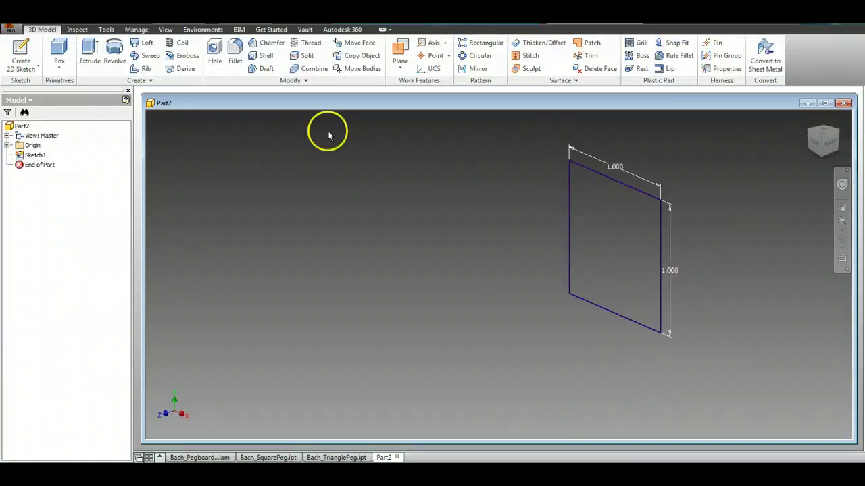
- Extrude the square 3 in into a block
click(91, 49)
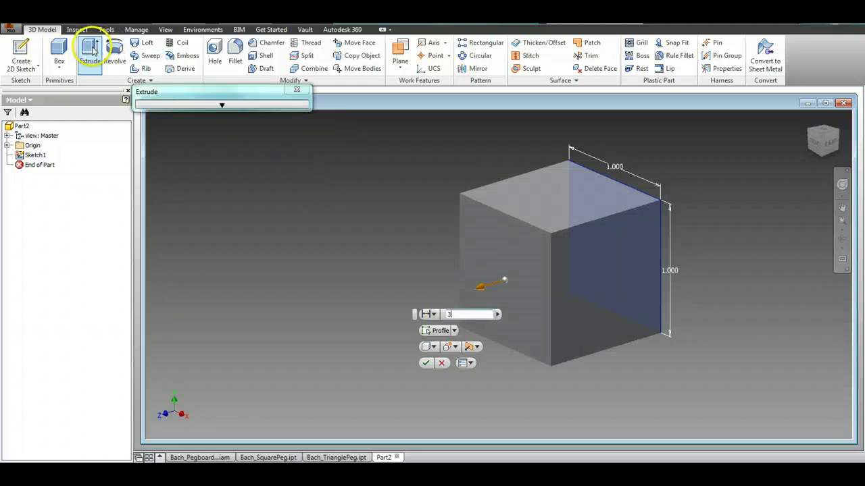
text(3)
key(Return)
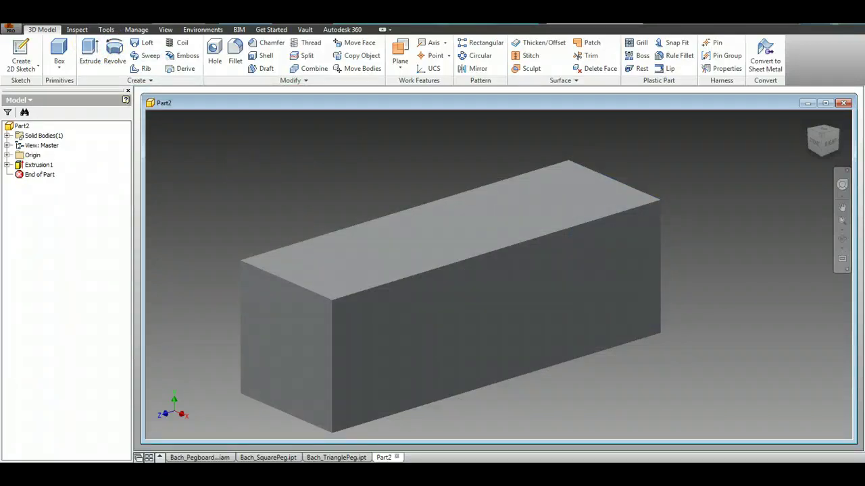
- Apply the Sky Blue Dark appearance to the block
click(270, 12)
scroll(273, 137, down, 3)
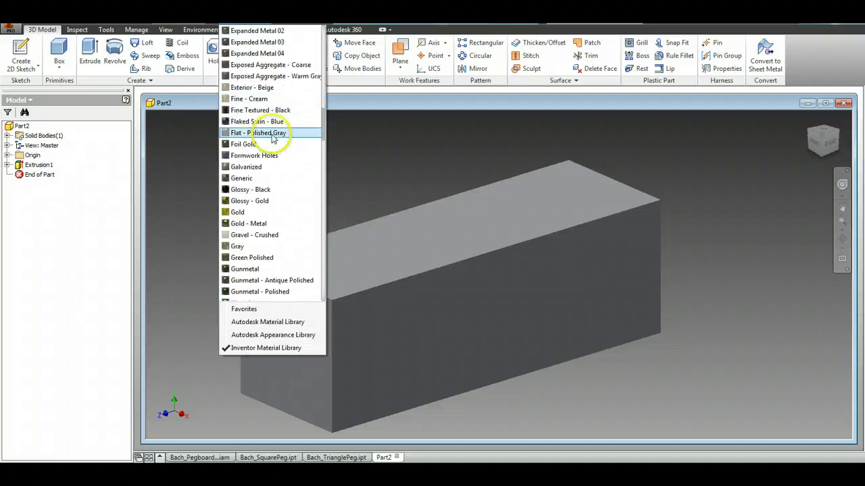
scroll(273, 138, down, 8)
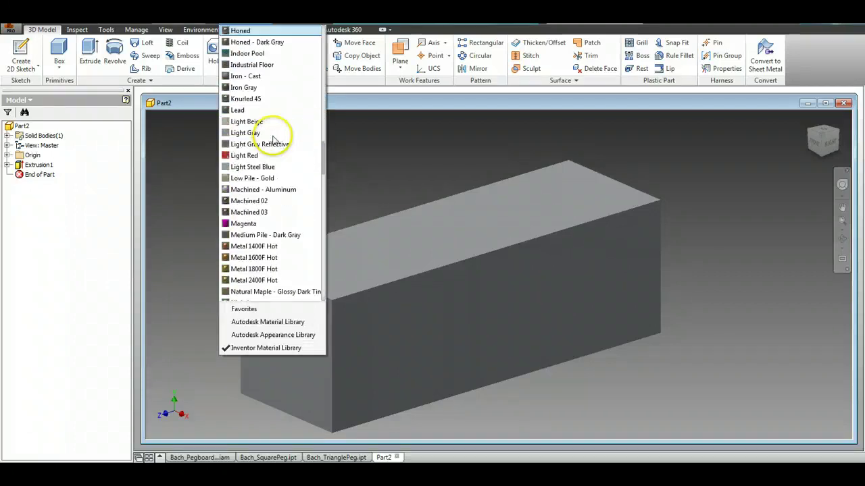
scroll(273, 140, down, 7)
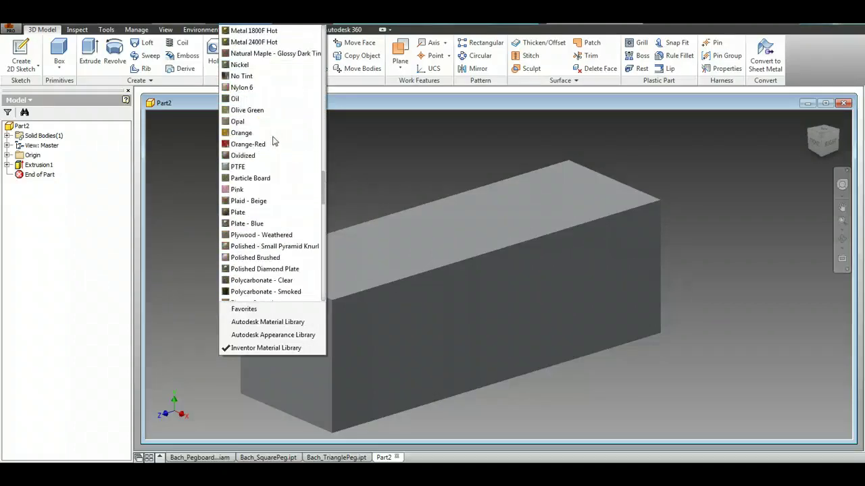
scroll(274, 140, down, 7)
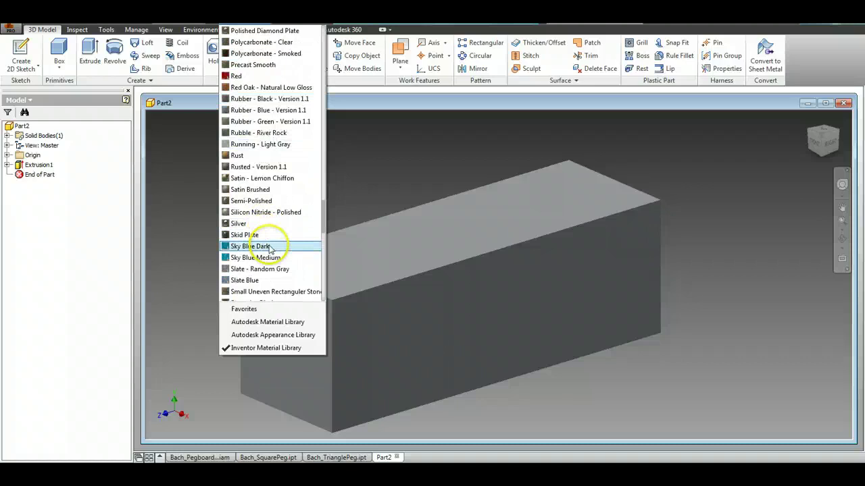
click(270, 247)
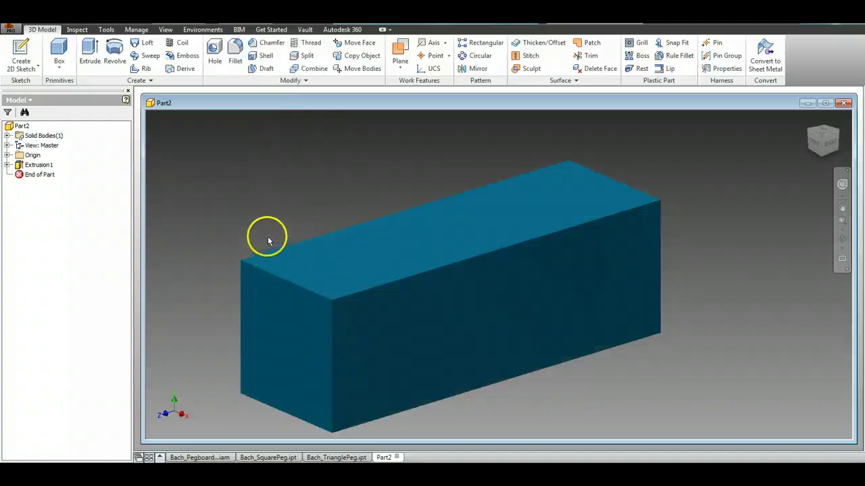
- Save the block as Bach_SquareBlue.ipt in PegBoardToy and close the part
click(17, 28)
mouse_move(16, 144)
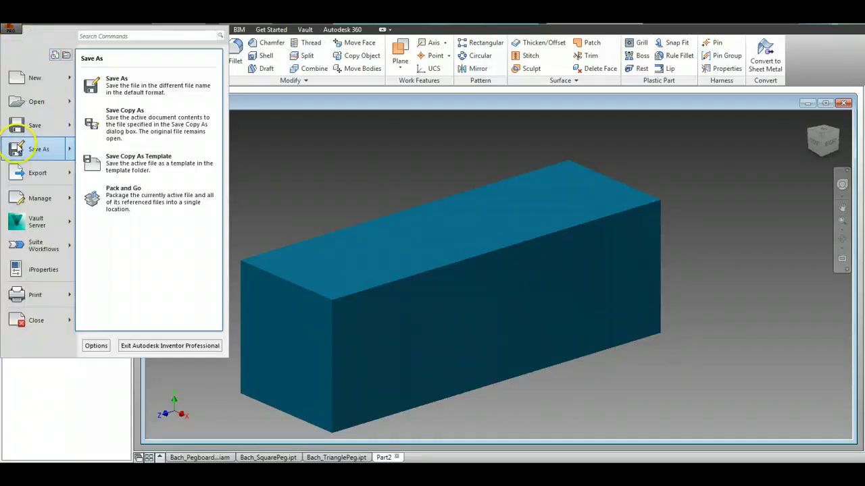
click(113, 83)
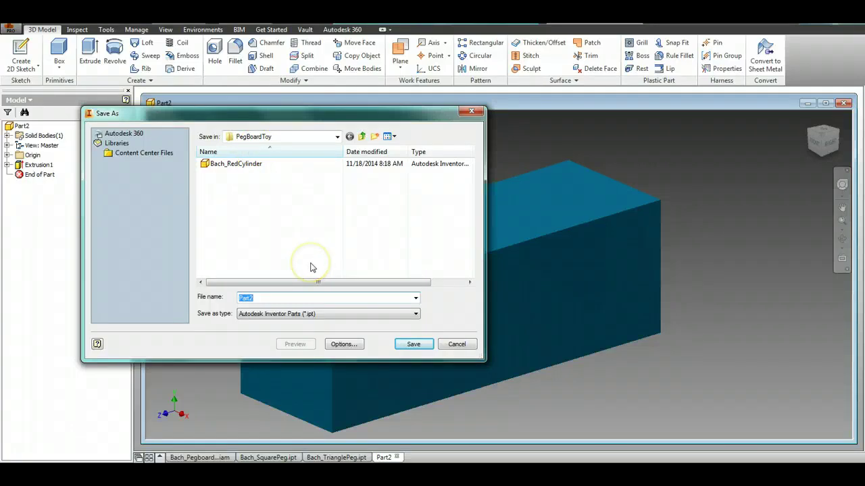
text(Bach)
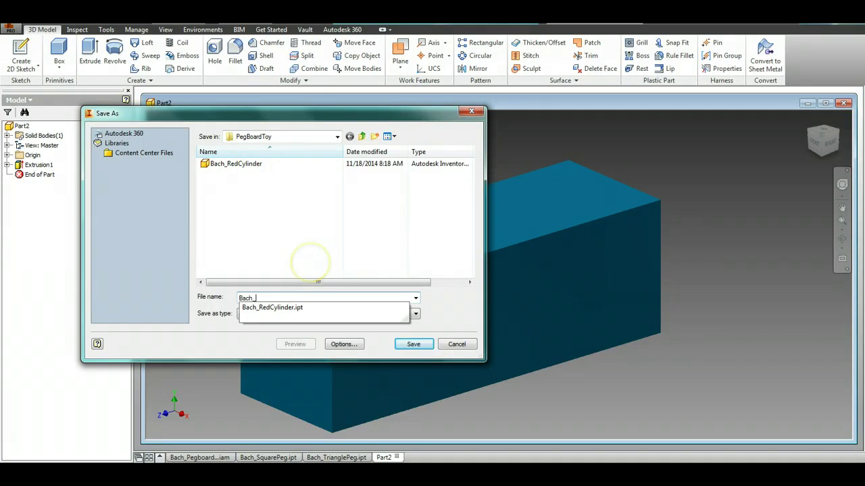
text(_SquareBlue)
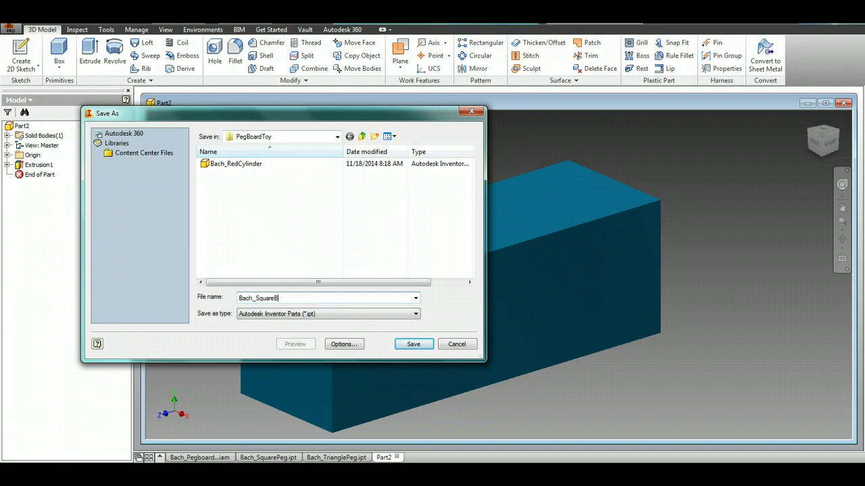
click(413, 344)
click(844, 103)
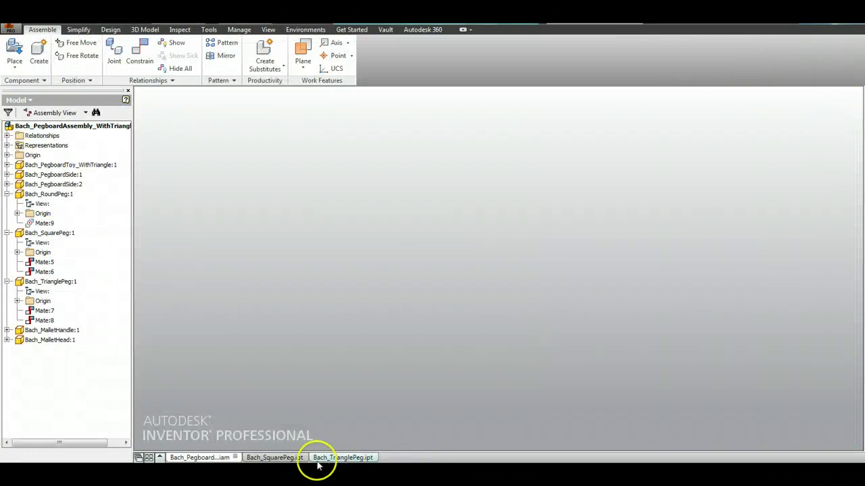
- Close the Bach_SquarePeg part and bring up Bach_TrianglePeg
click(290, 458)
click(844, 117)
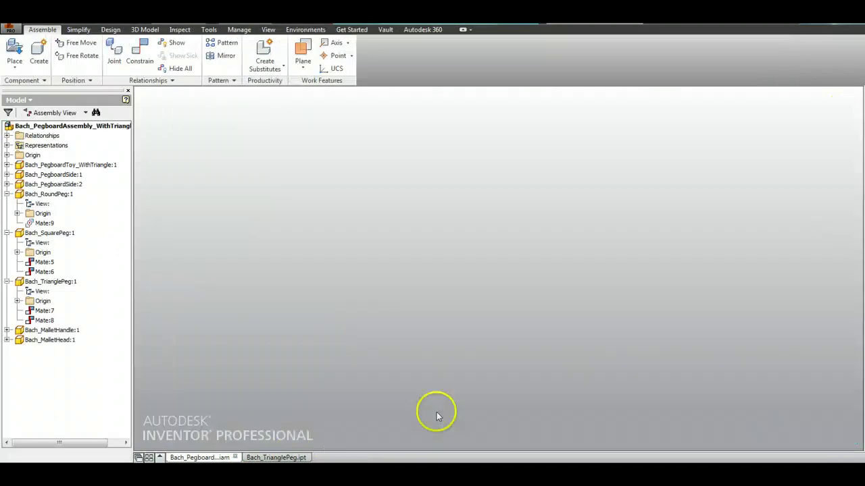
click(288, 458)
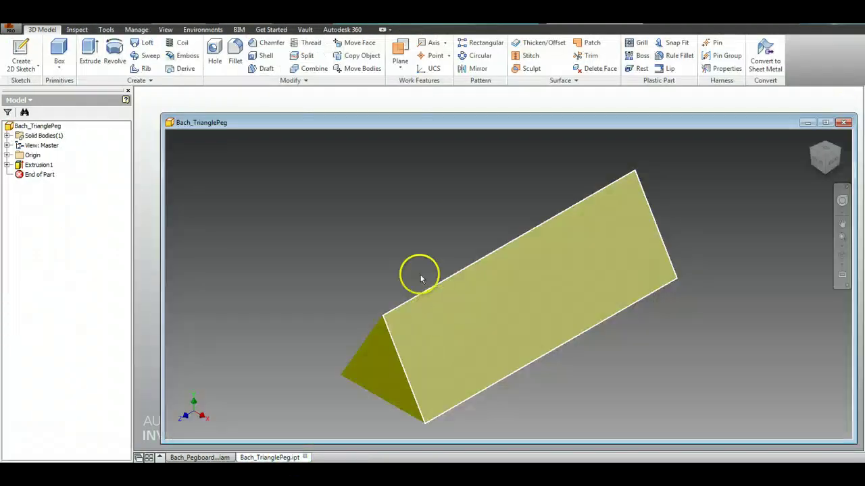
drag(432, 123, 392, 97)
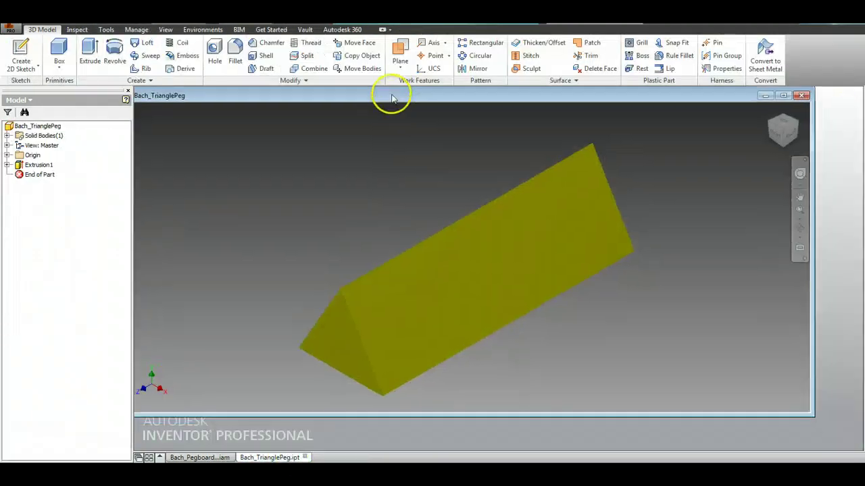
- Orbit the triangle peg to view its triangular end, then minimize its window
click(799, 229)
drag(500, 326, 517, 315)
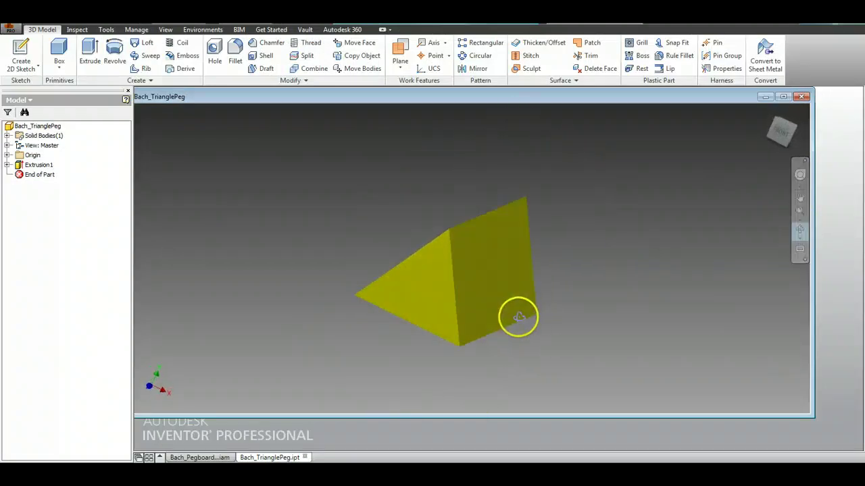
right_click(589, 273)
click(620, 273)
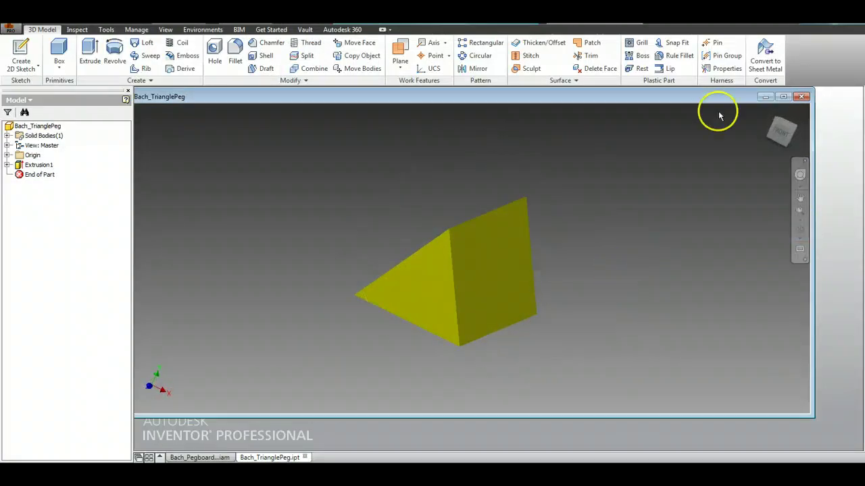
click(764, 98)
- Create a new part and start a 2D sketch on the front plane
click(10, 29)
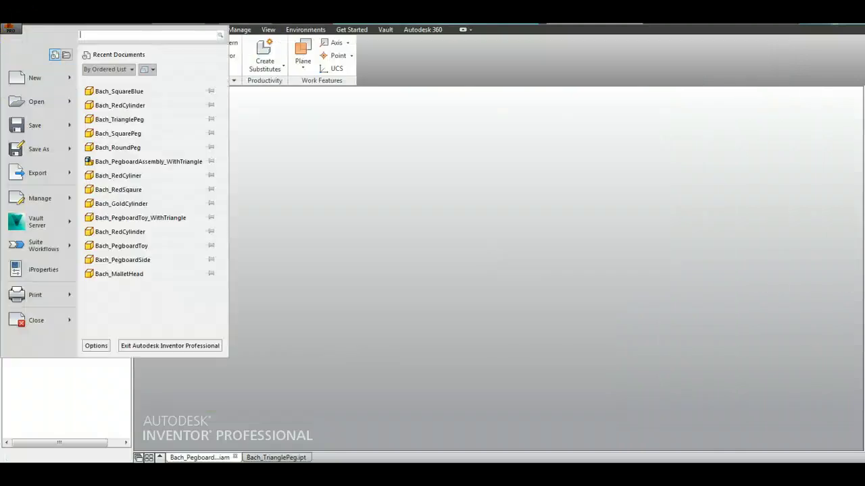
mouse_move(15, 82)
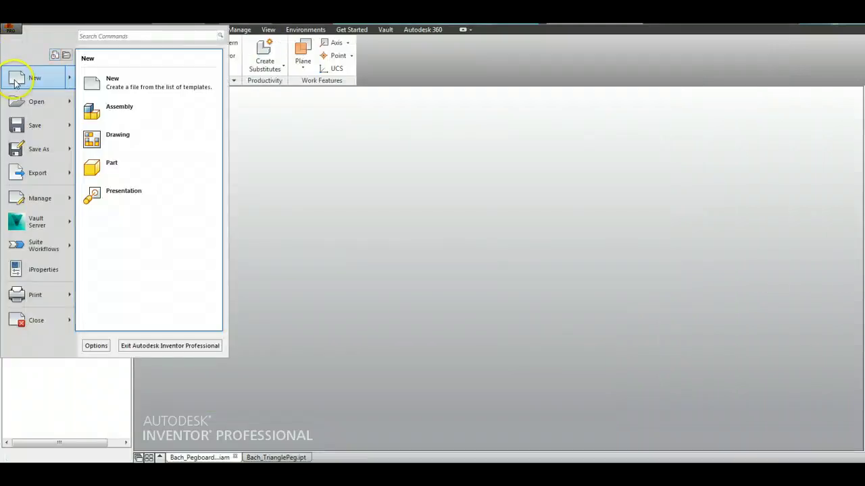
click(149, 171)
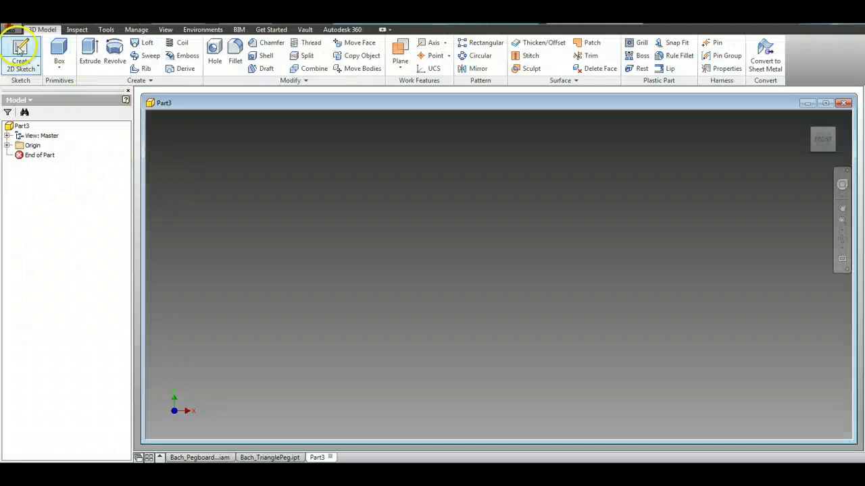
click(21, 49)
click(524, 227)
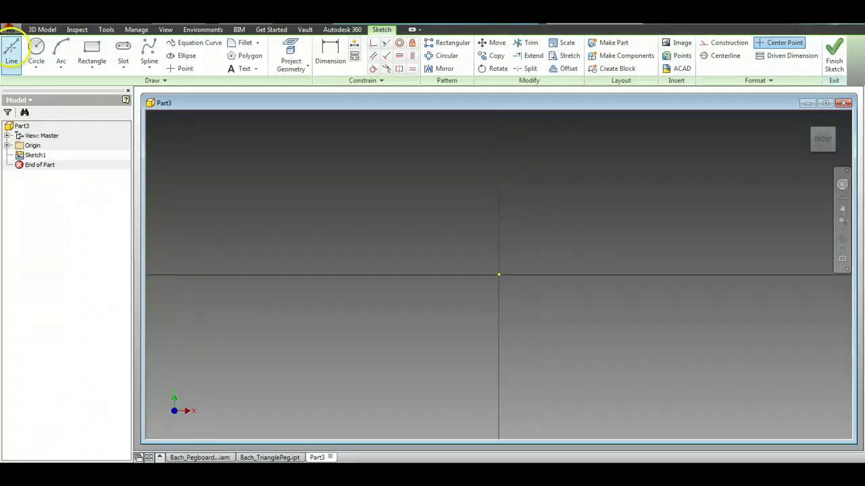
- Draw a closed three-line triangle above the horizontal axis
click(12, 48)
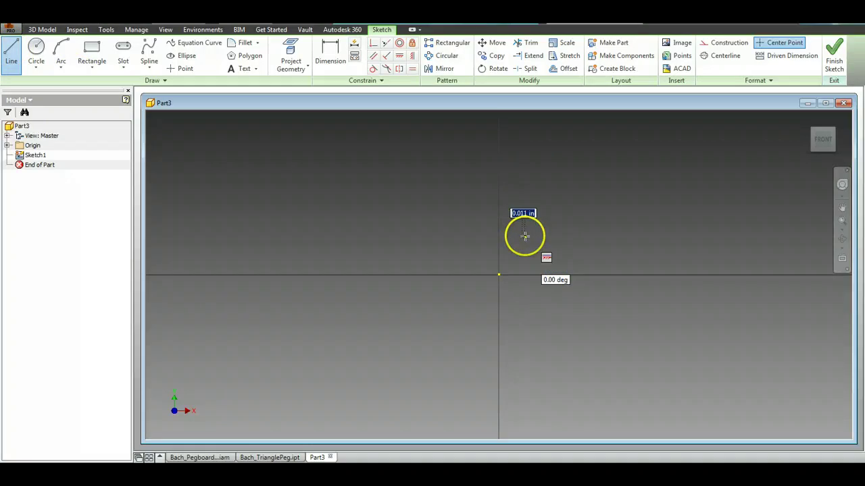
click(634, 239)
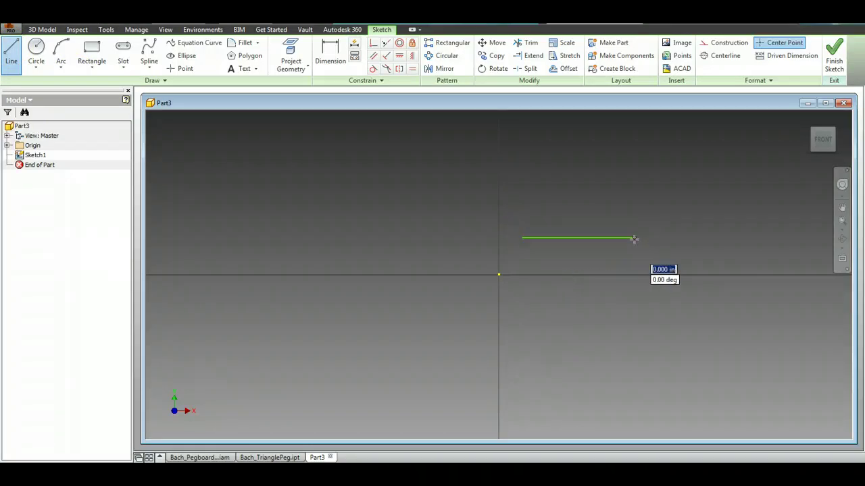
click(573, 156)
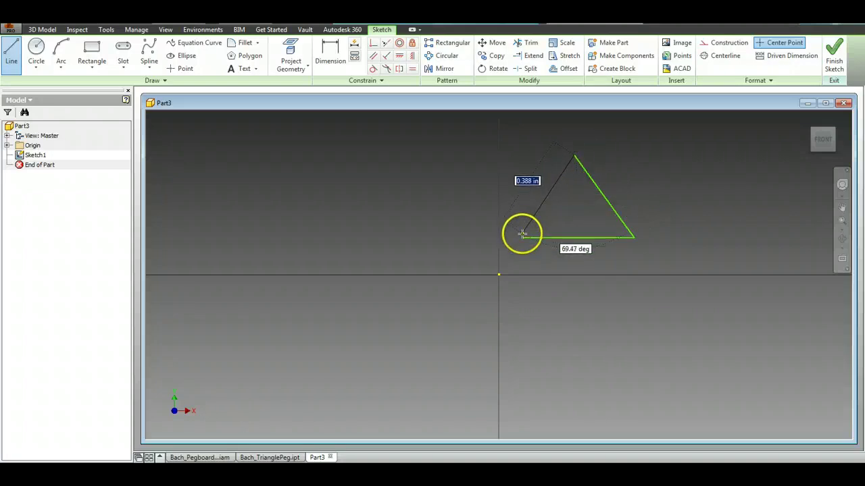
click(522, 237)
right_click(480, 225)
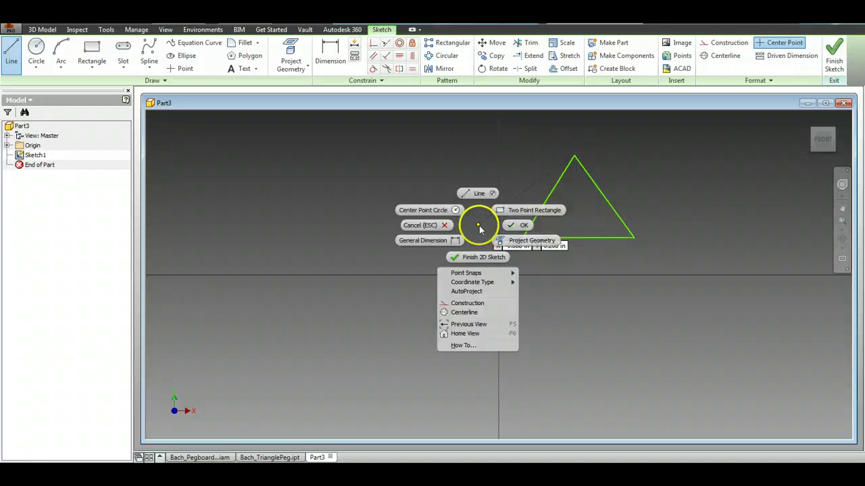
click(513, 225)
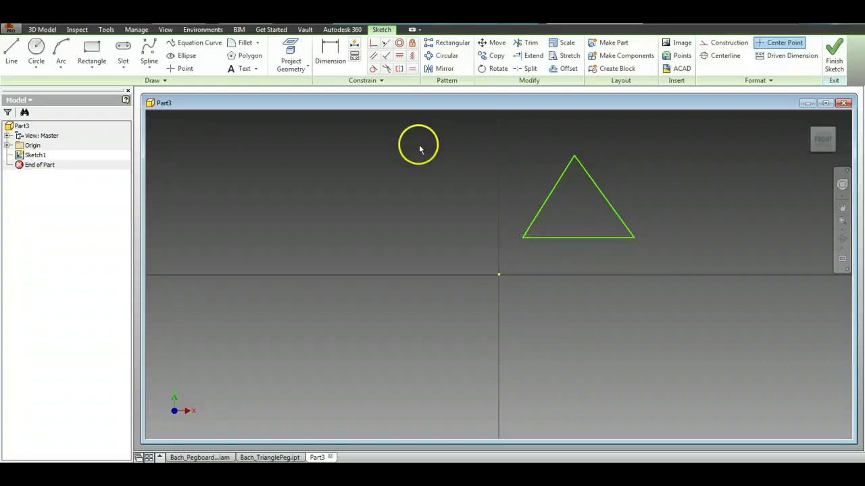
click(331, 58)
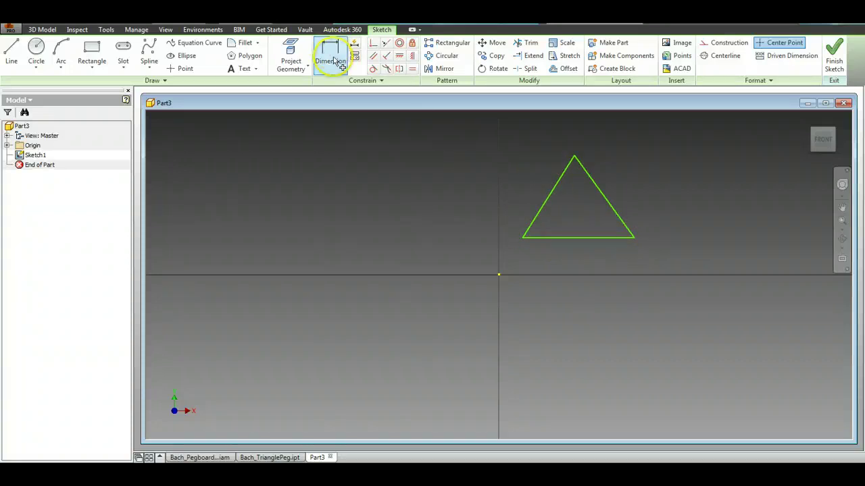
- Dimension the triangle's base at 1.000 in
click(570, 238)
click(570, 254)
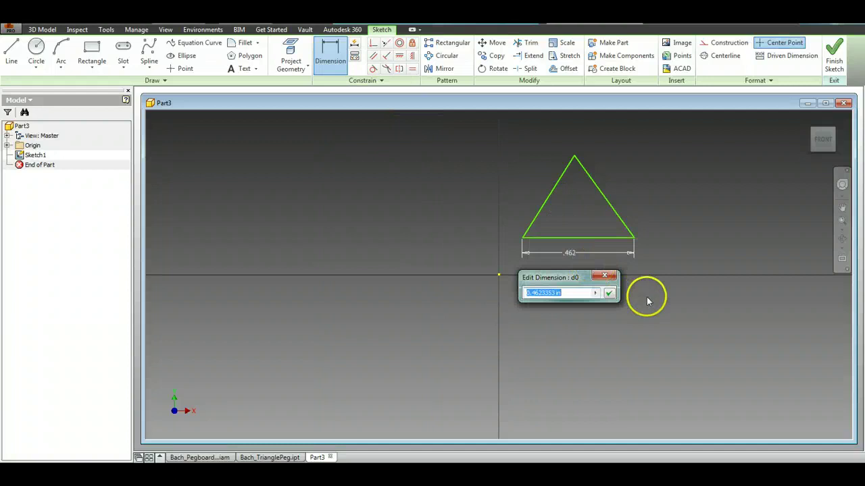
text(1)
key(Return)
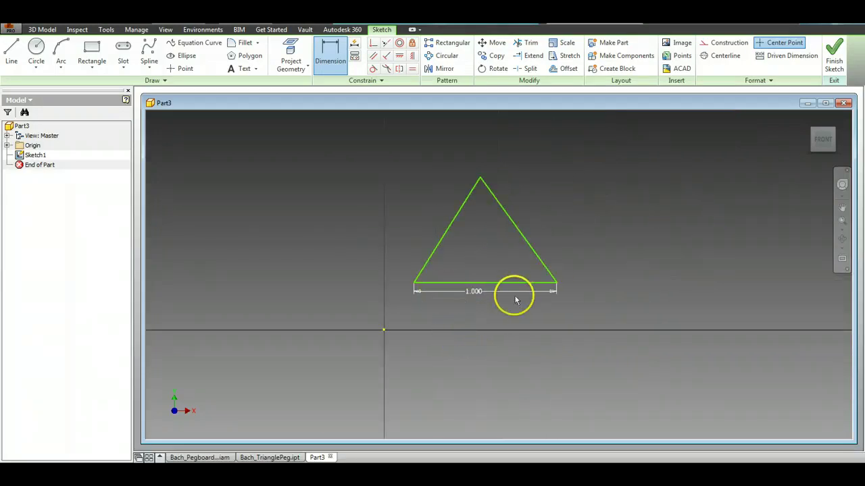
- Dimension the right and left edges at 1.000 in each and finish the sketch
click(325, 50)
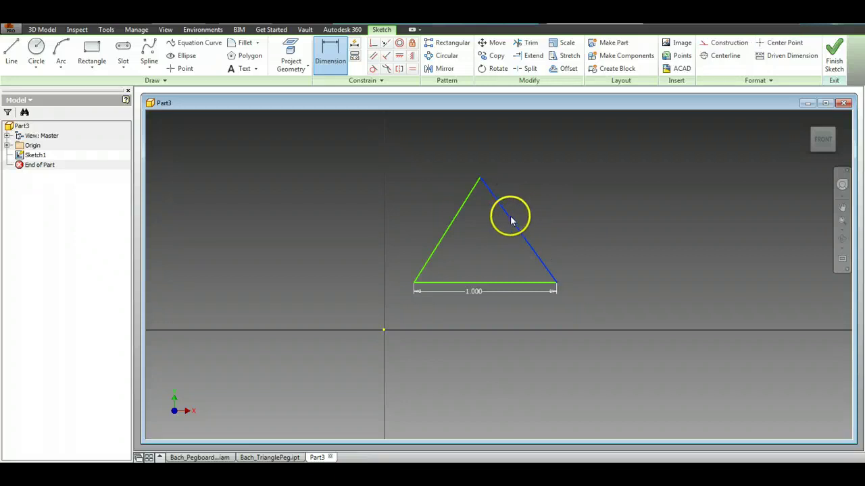
click(551, 208)
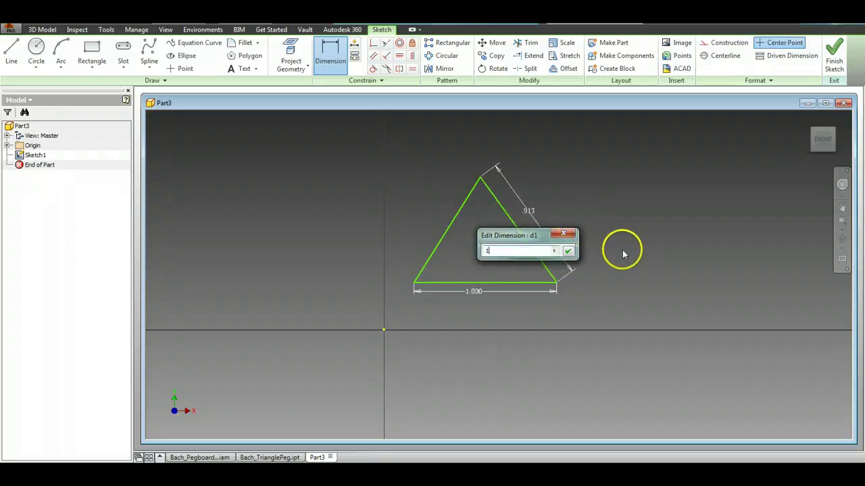
key(Return)
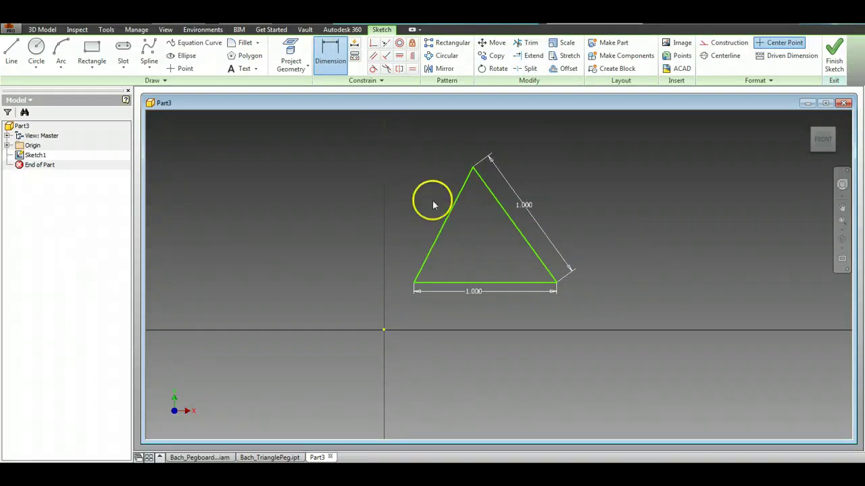
click(444, 224)
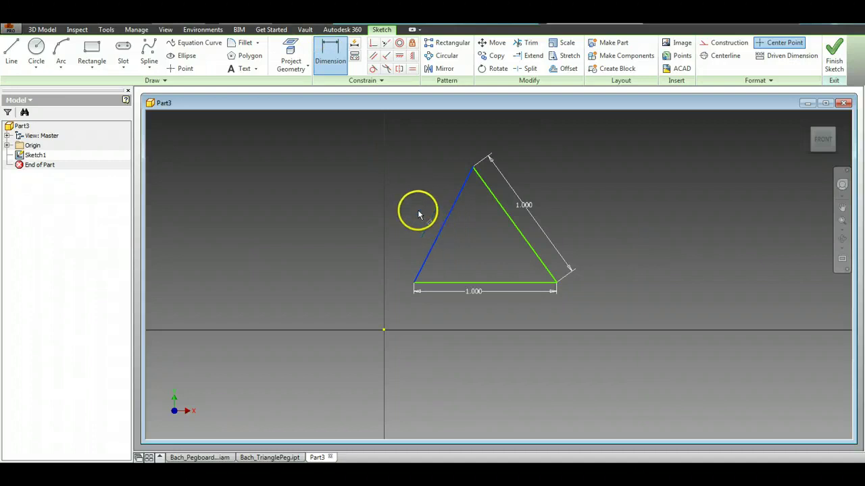
click(425, 221)
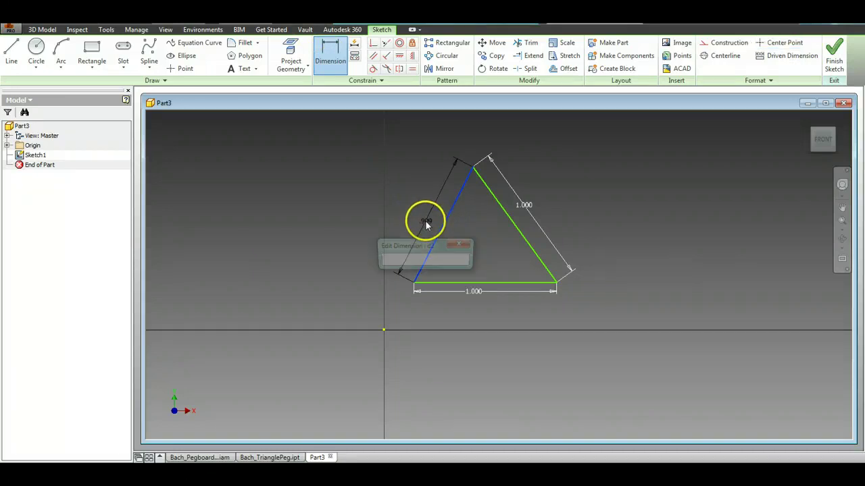
text(1)
key(Return)
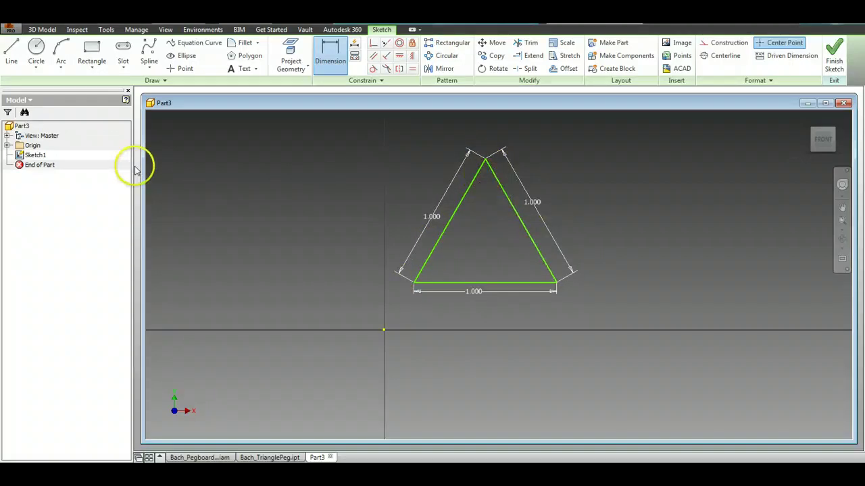
click(833, 50)
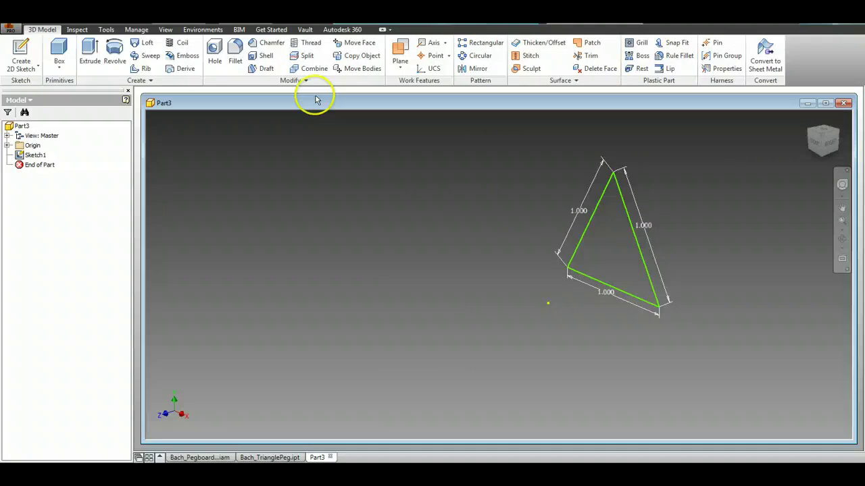
- Extrude the triangle sketch into a solid prism and apply the Gold - Metal appearance
click(90, 56)
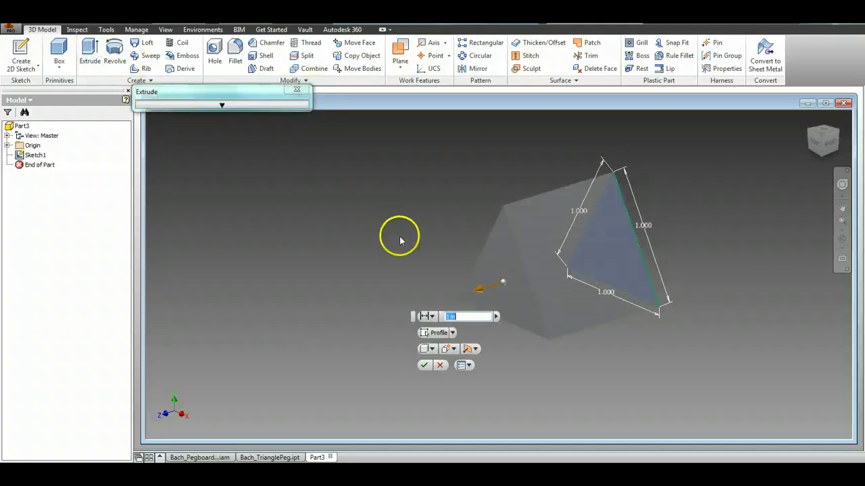
key(Return)
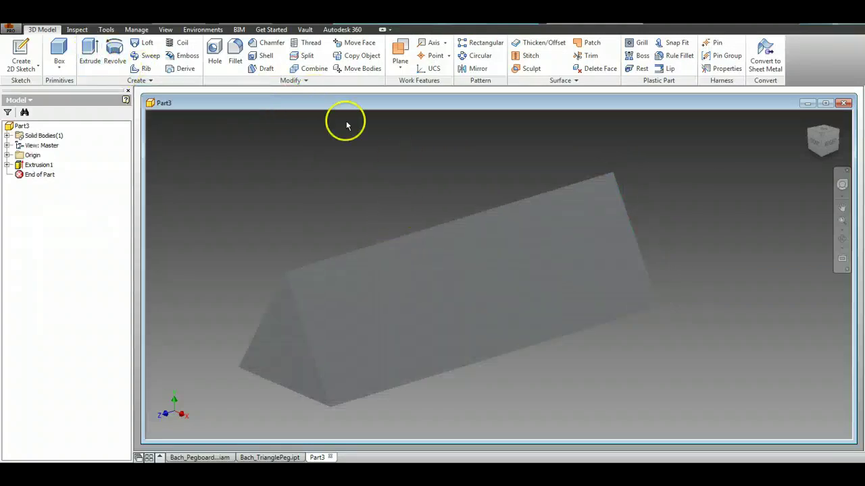
click(270, 15)
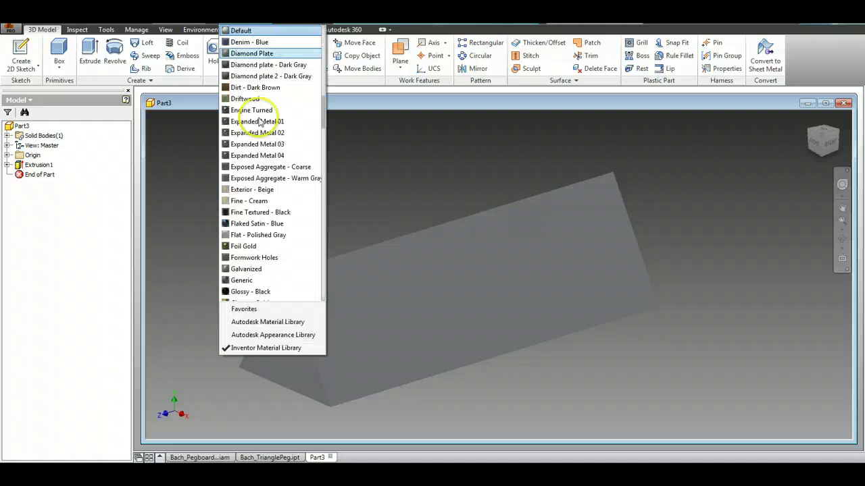
scroll(274, 169, down, 6)
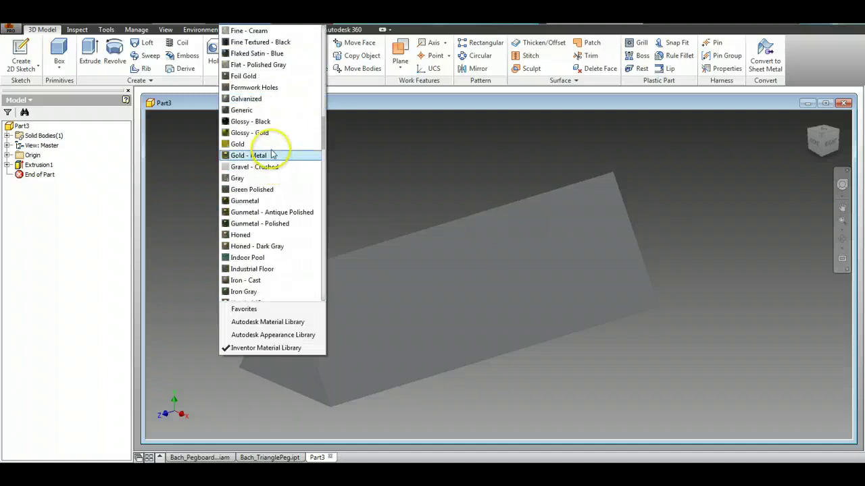
click(270, 156)
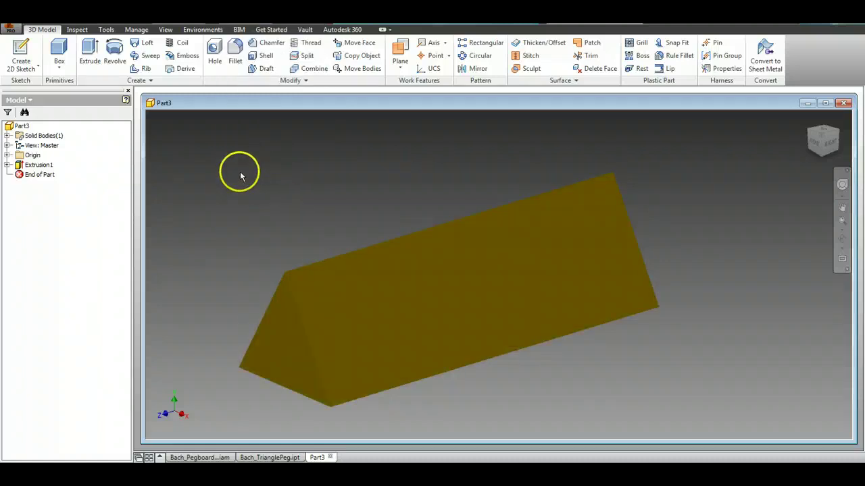
- Save the part as Bach_GoldTriangle in PegBoardToy and close it
click(11, 28)
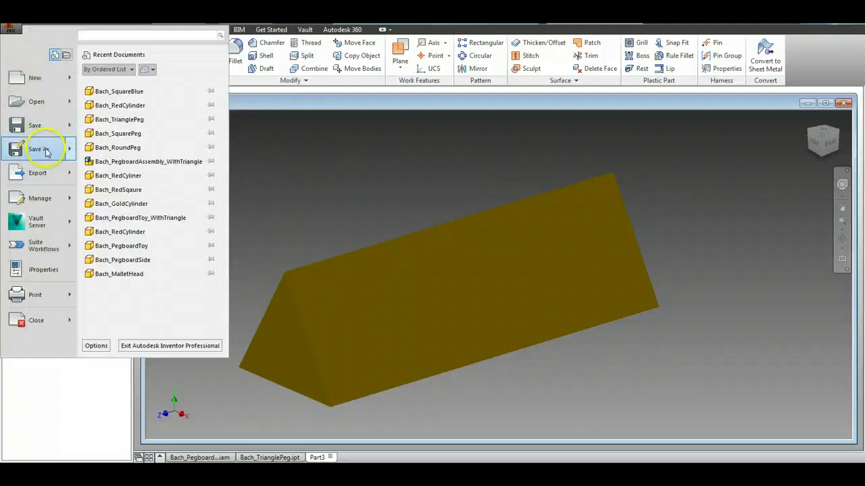
mouse_move(38, 148)
click(125, 86)
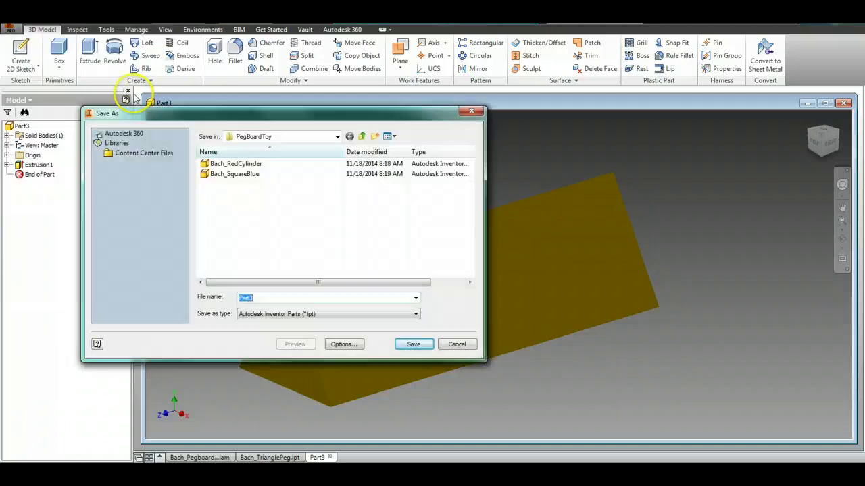
text(B)
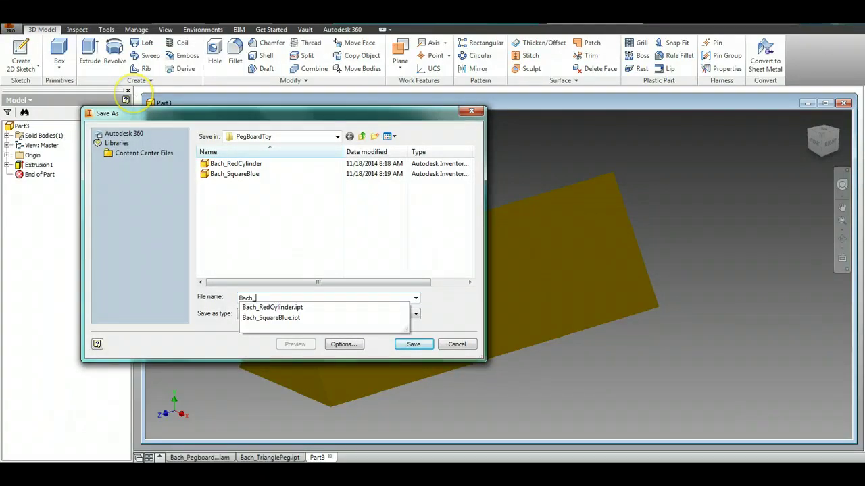
text(ach_GoldTriangle)
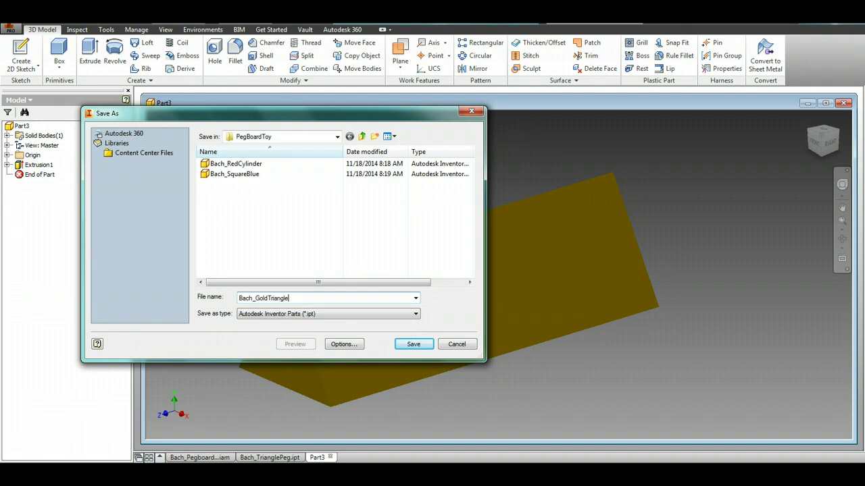
click(414, 345)
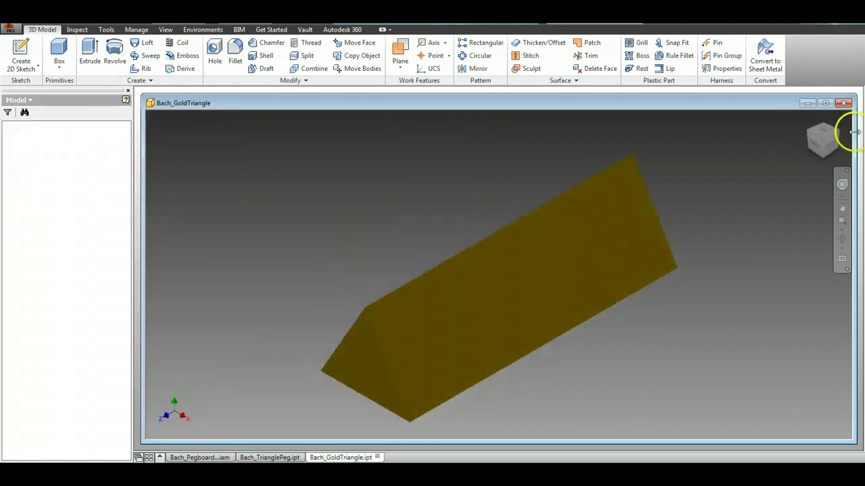
click(844, 103)
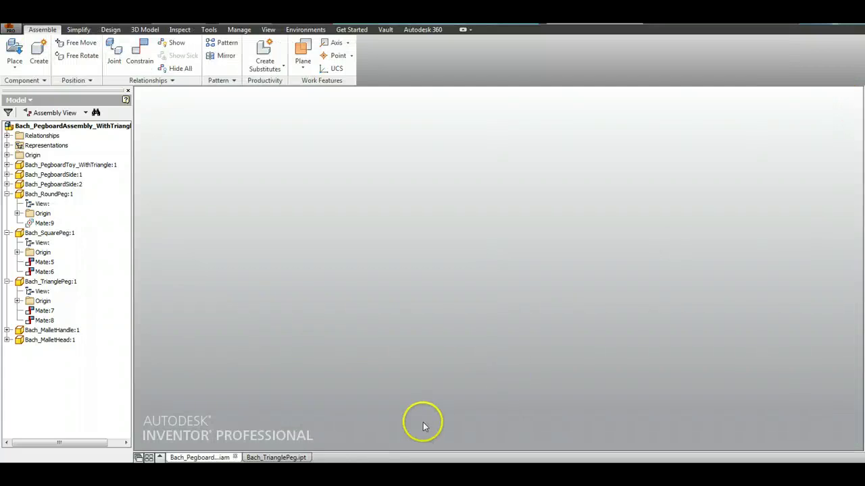
- Close the triangle peg part file and return to the Bach_Pegboard assembly
click(289, 458)
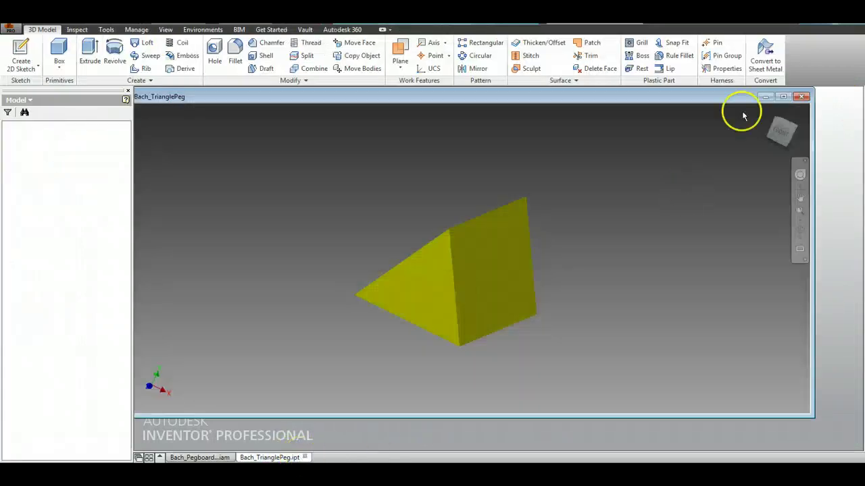
click(797, 98)
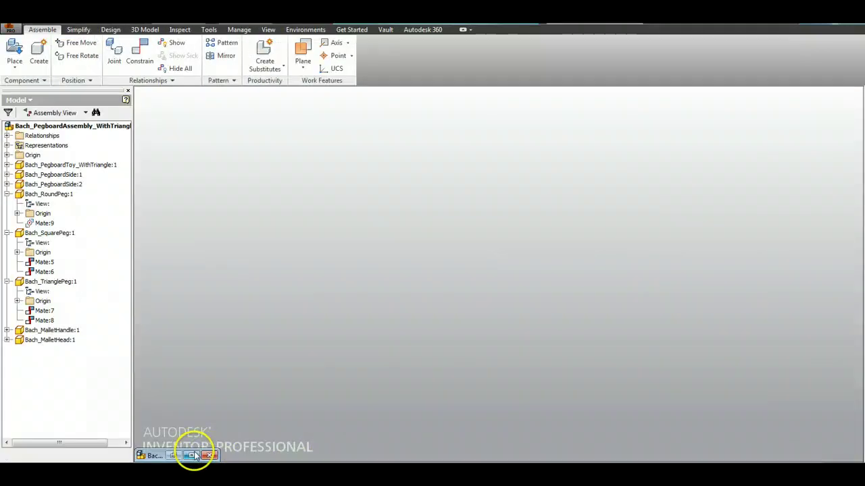
click(198, 457)
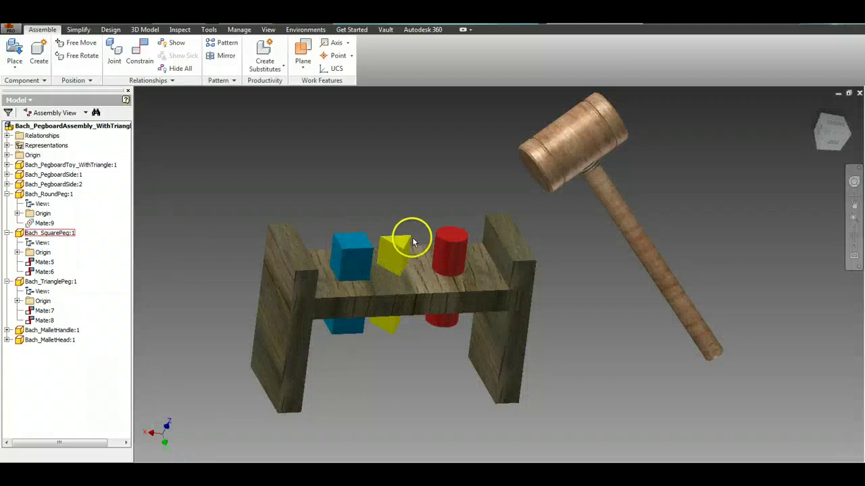